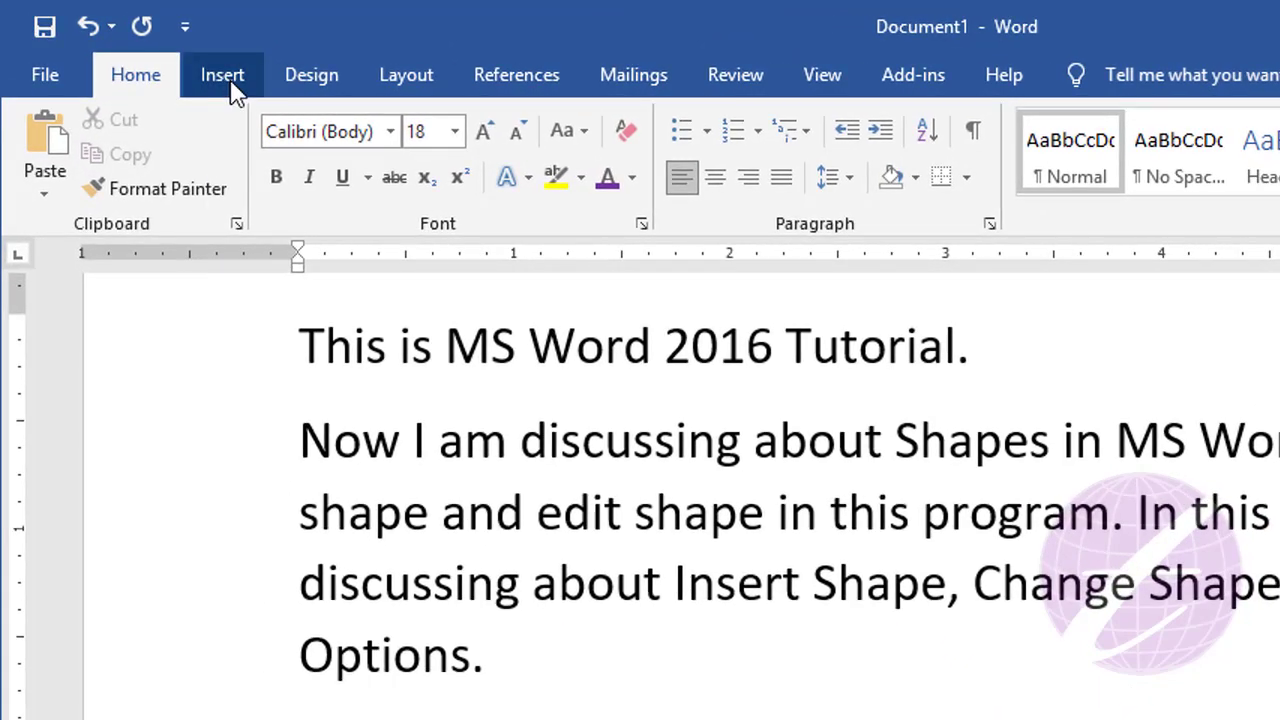
- Insert a default-size blue rectangle below the text, then delete it again
click(222, 80)
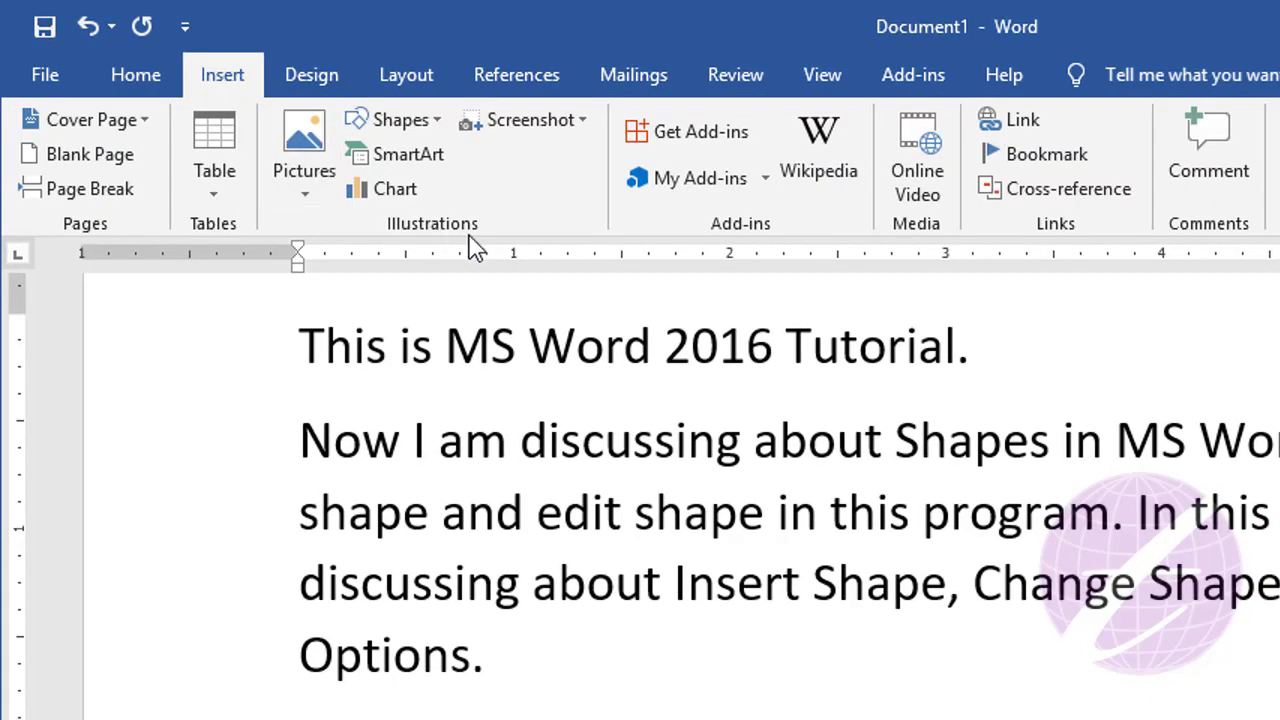
click(433, 121)
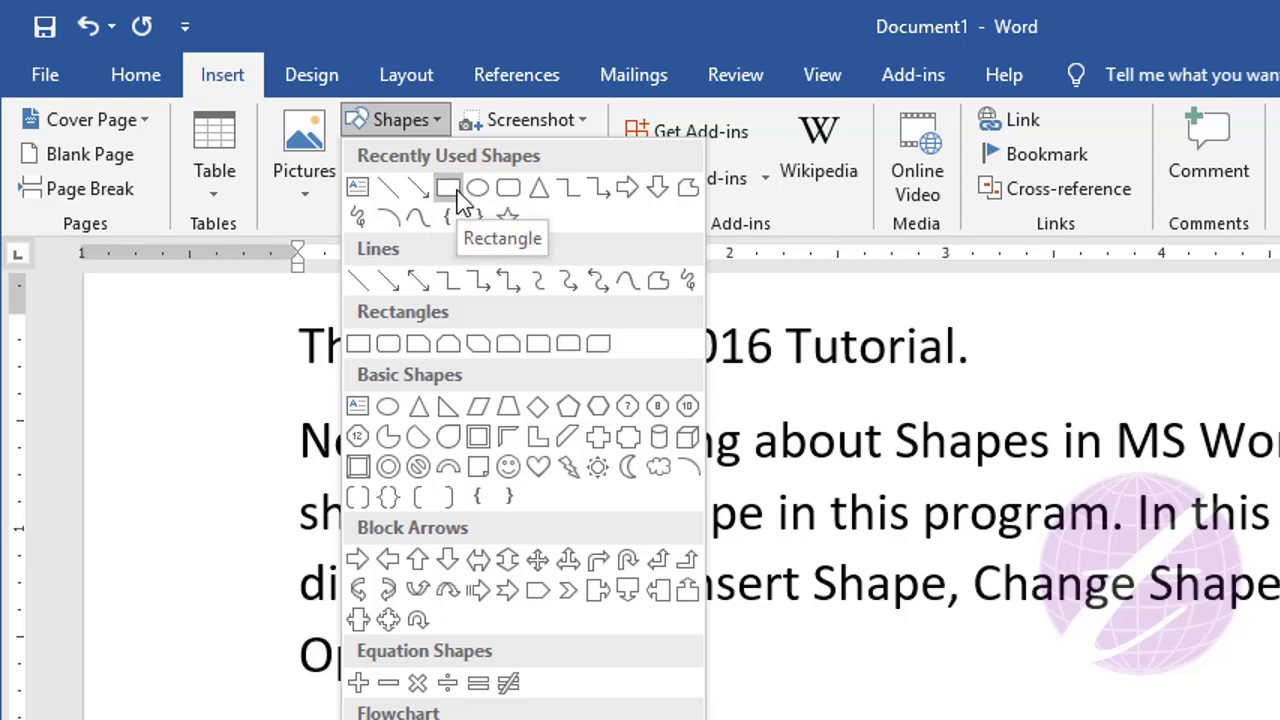
click(457, 191)
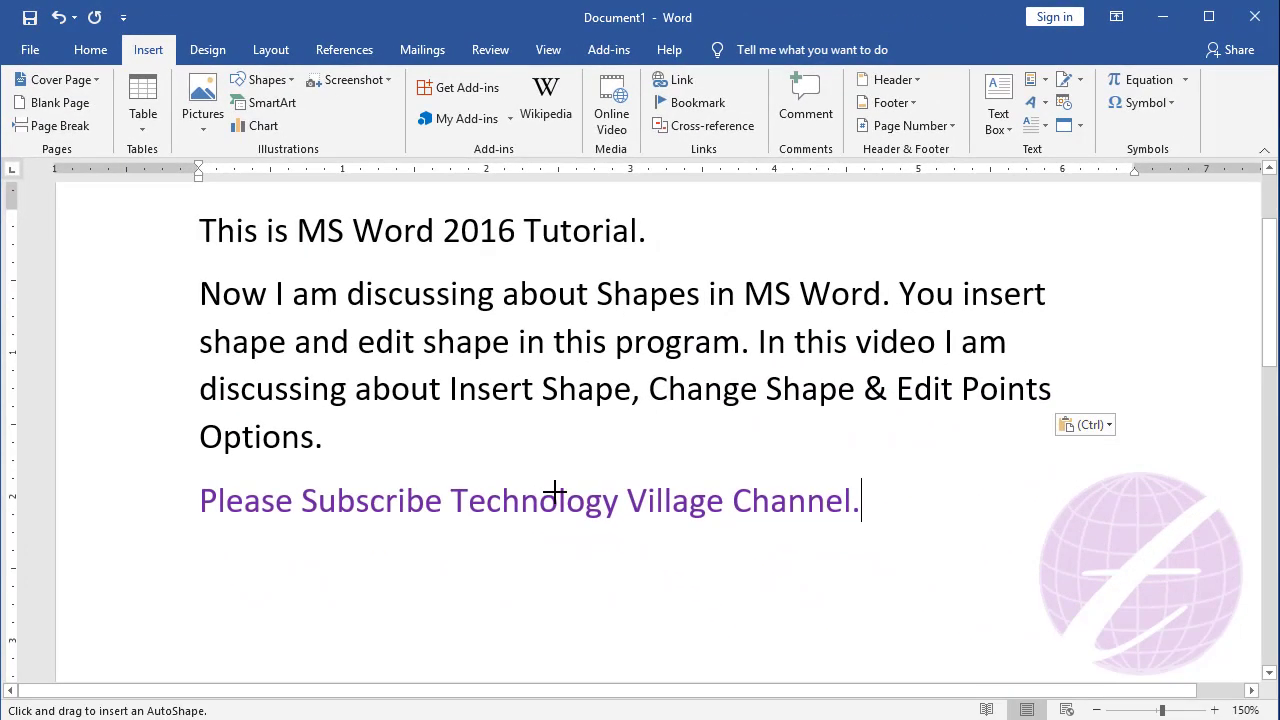
scroll(566, 474, down, 1)
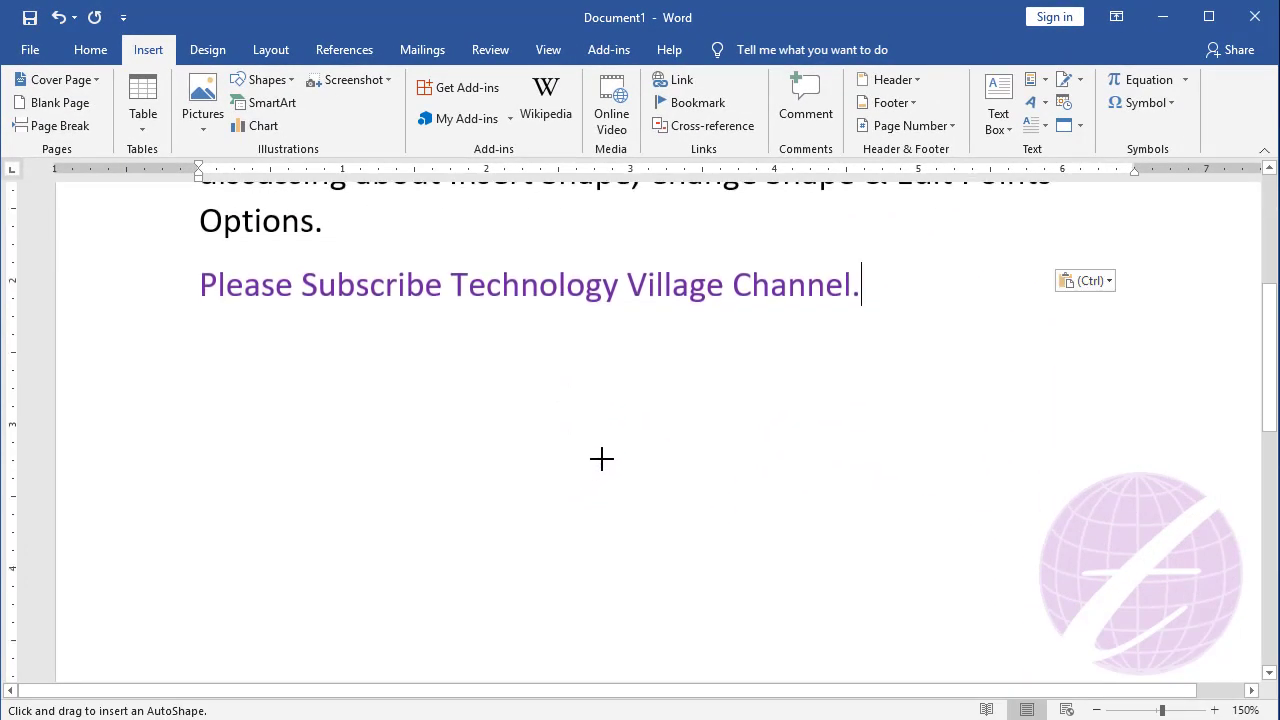
click(391, 410)
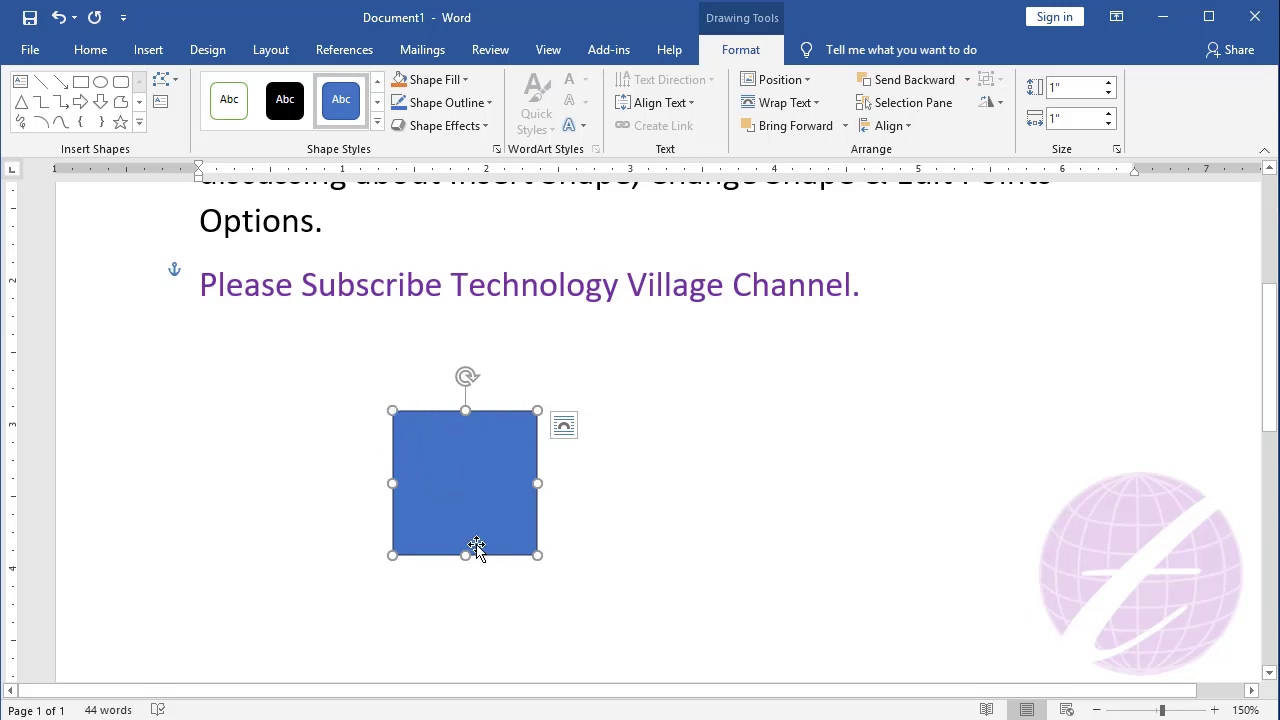
click(331, 445)
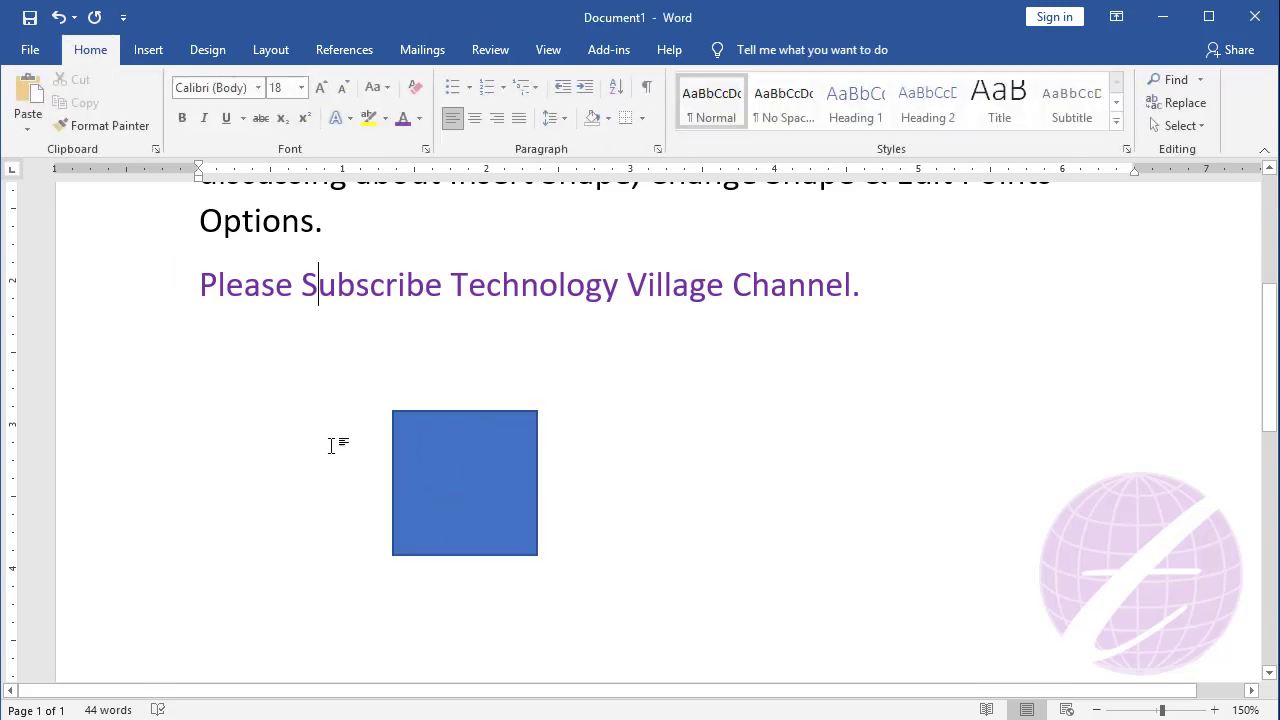
click(446, 474)
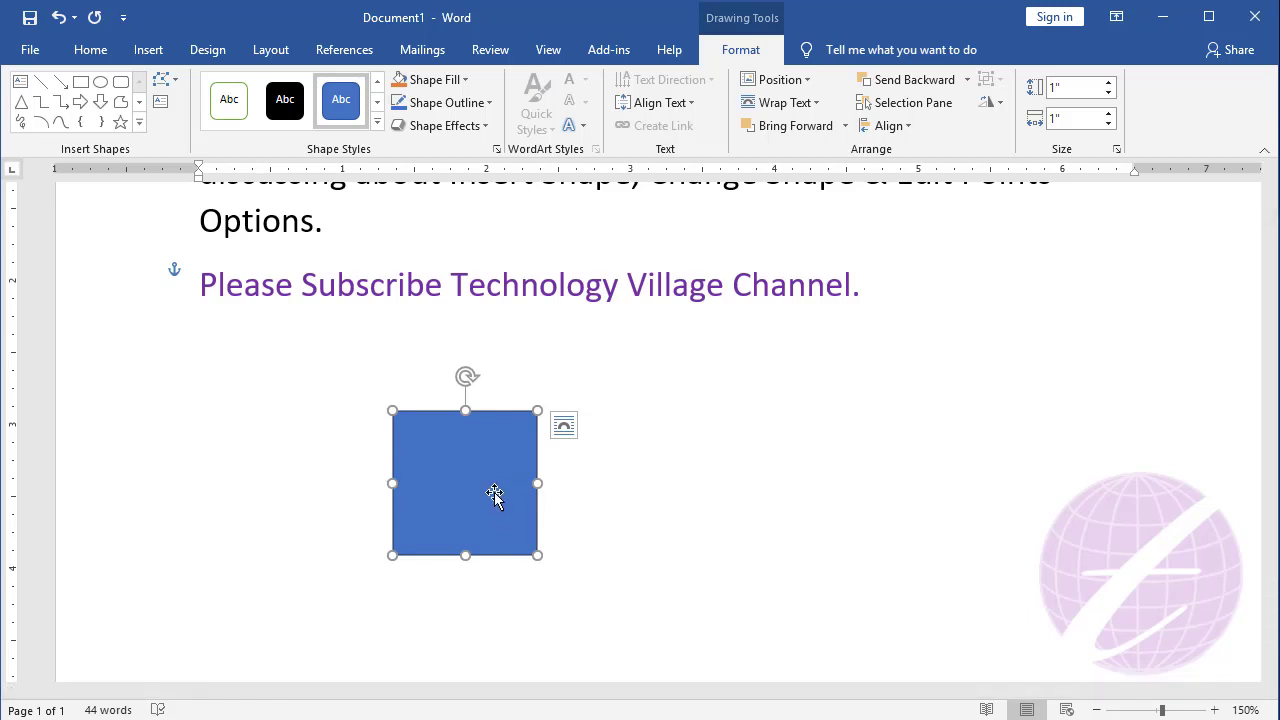
key(Delete)
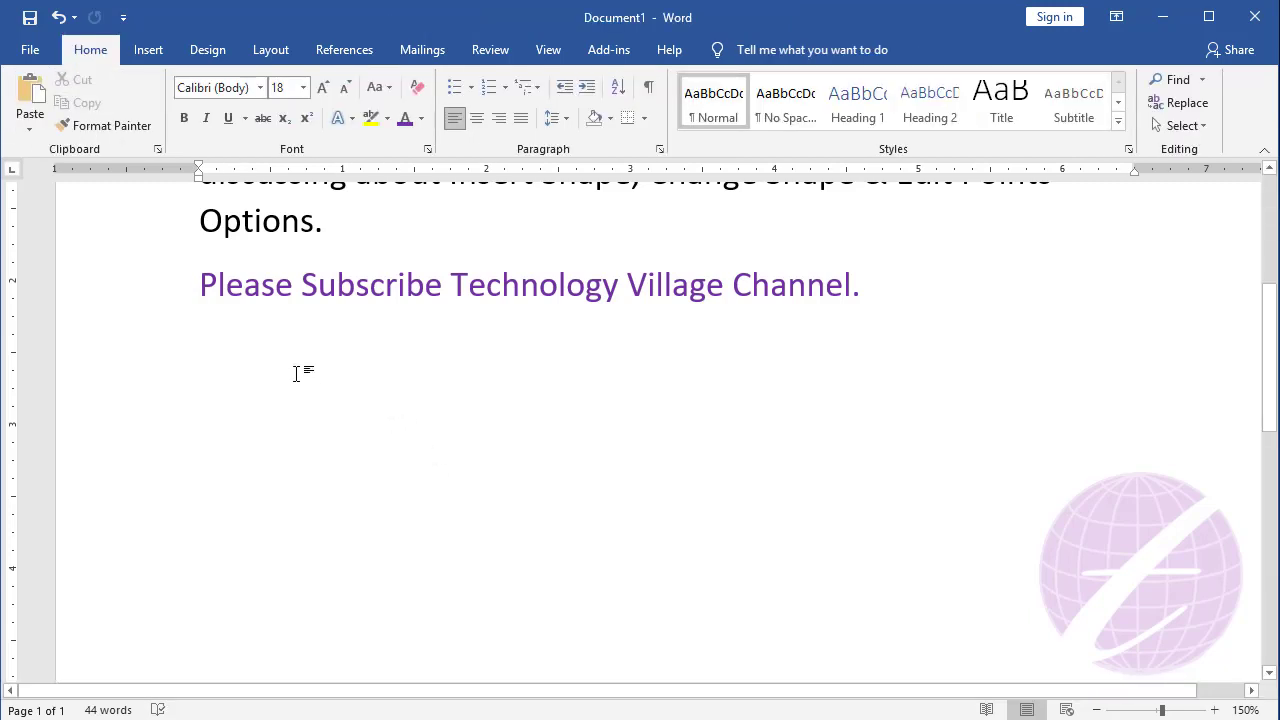
- Draw an Oval circle about 1.64 by 1.66 inches below the subscribe line
click(152, 55)
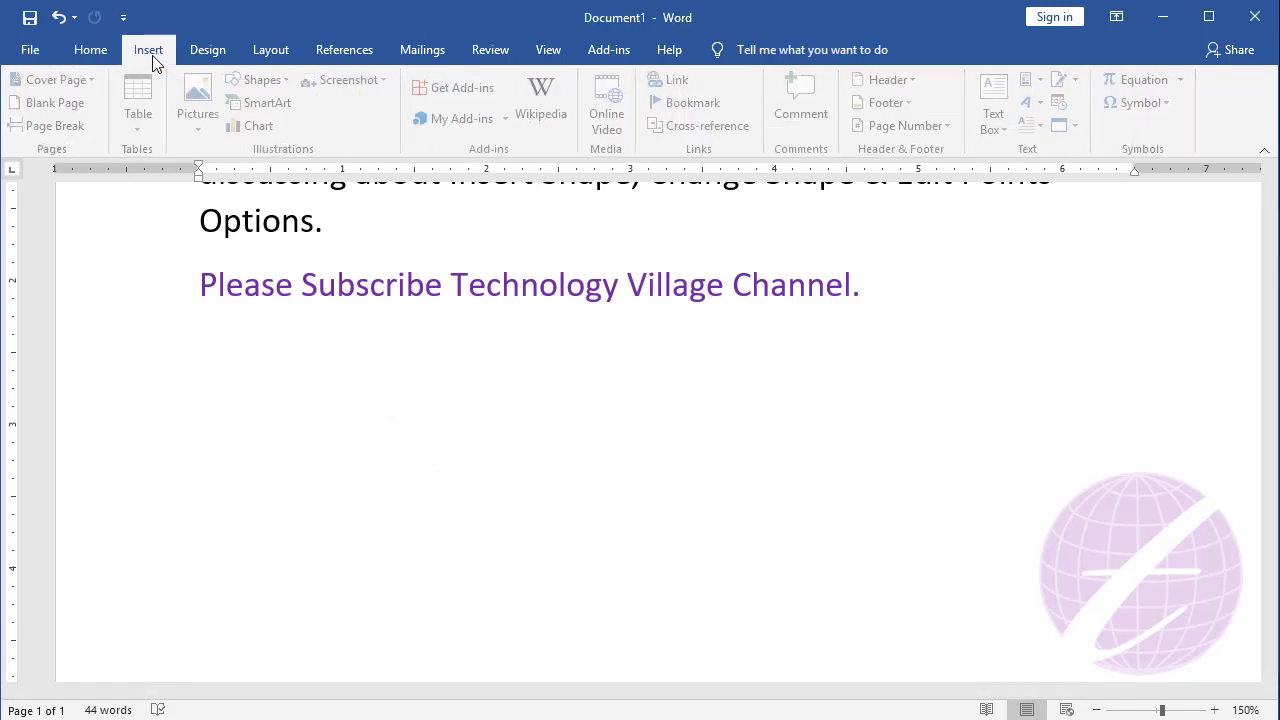
click(276, 82)
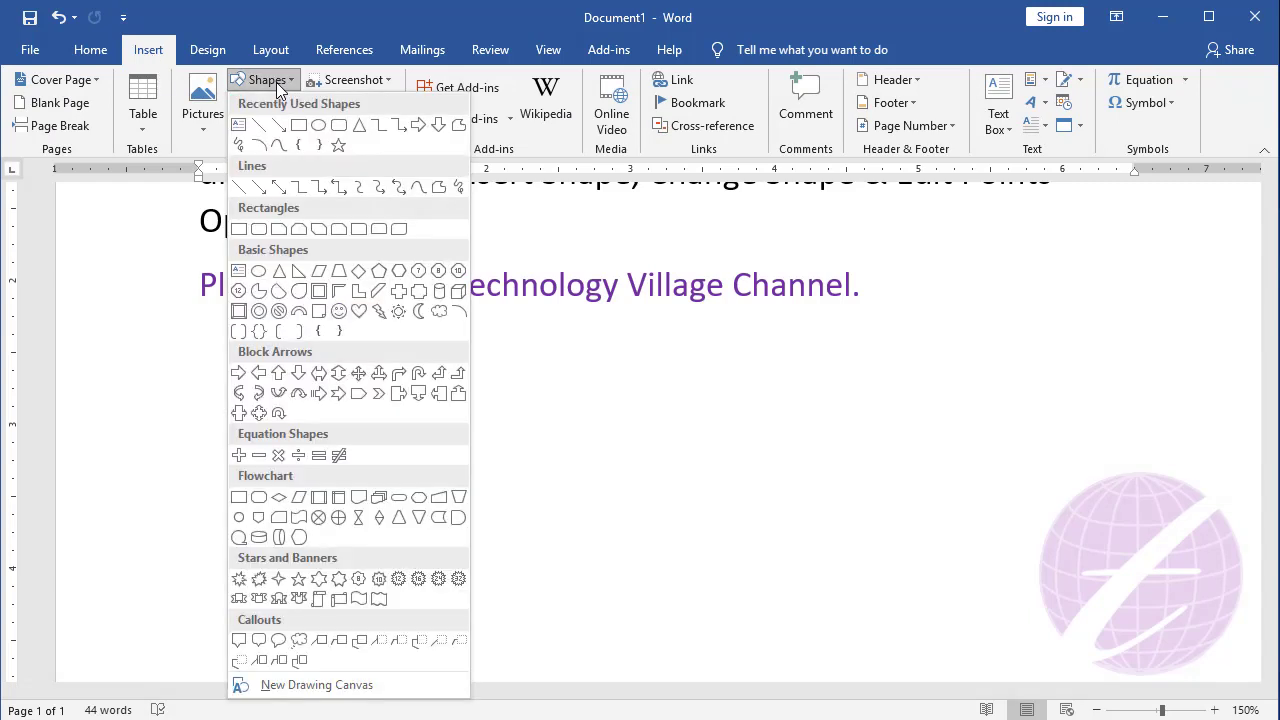
click(320, 125)
scroll(360, 355, down, 1)
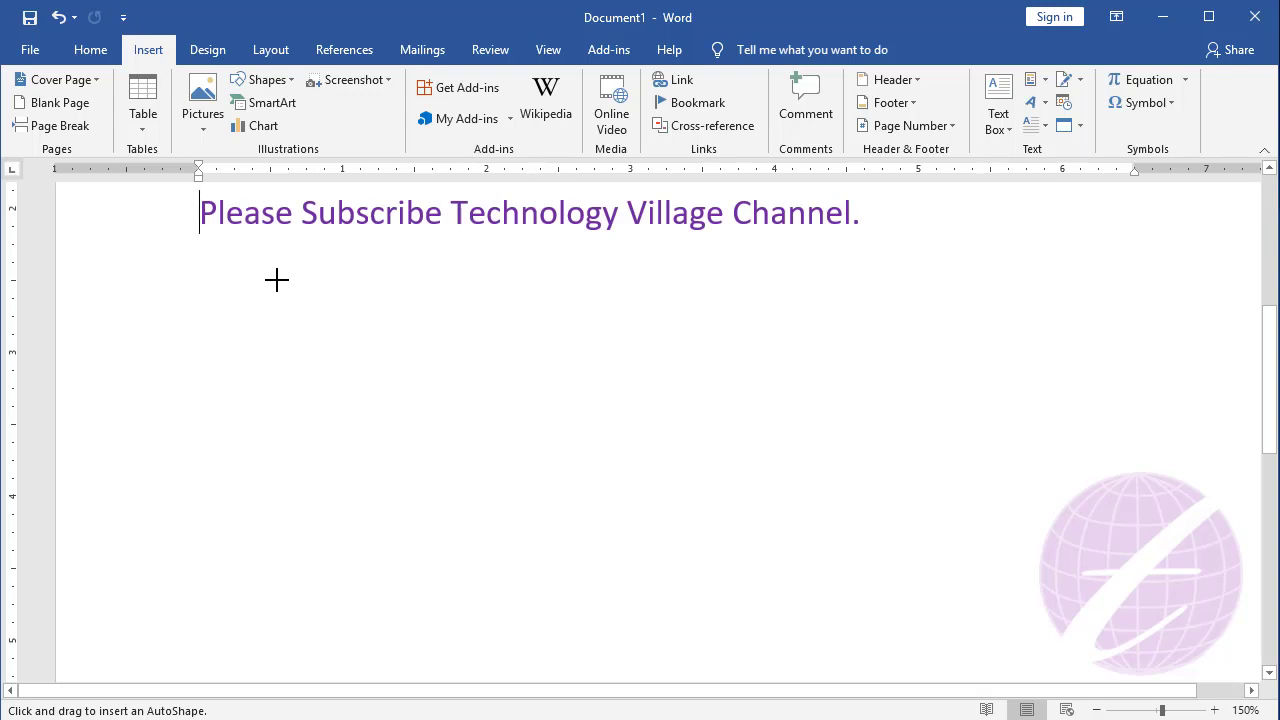
drag(264, 271, 503, 508)
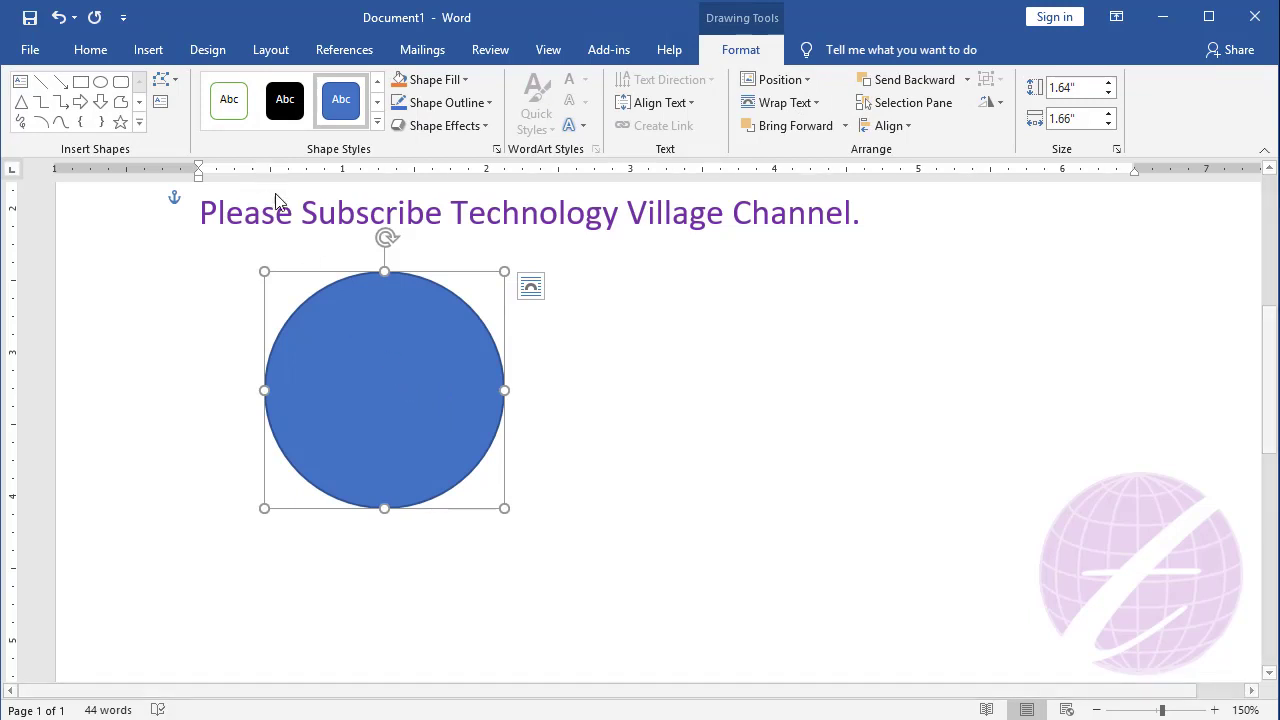
click(148, 50)
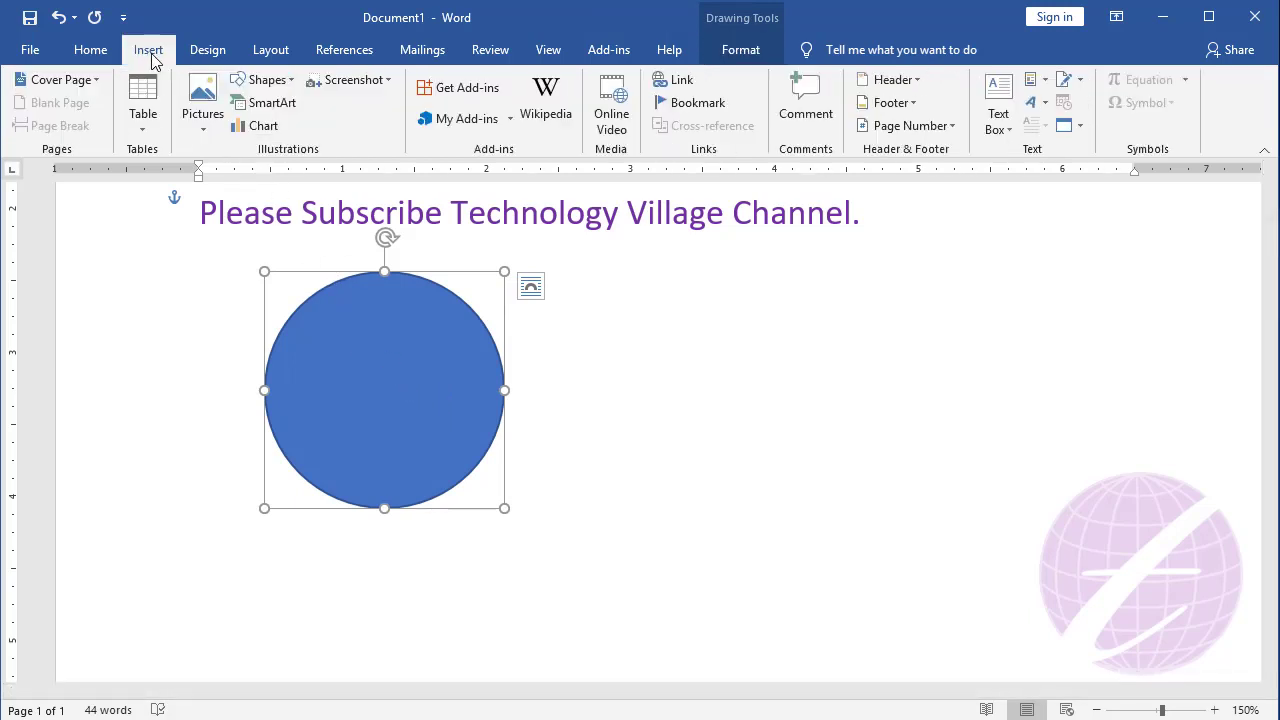
click(266, 80)
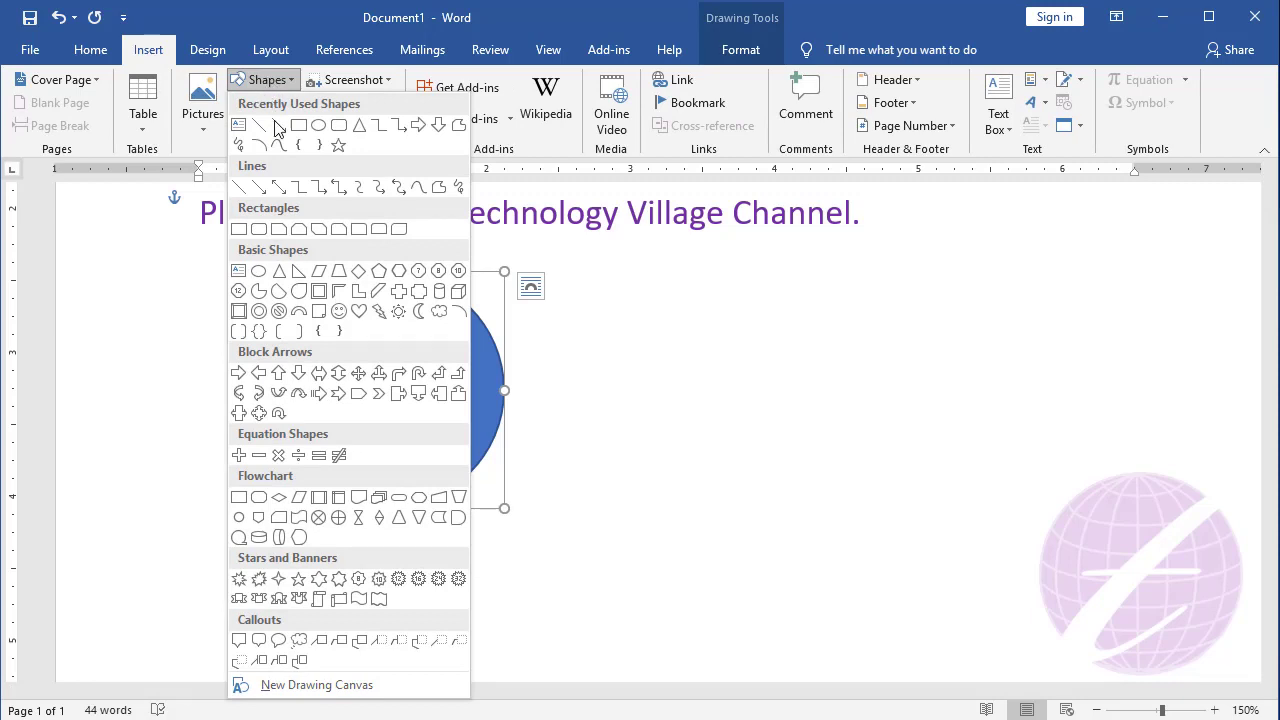
- Drag out a 0.99 by 2.02 inch Left Arrow block shape to the circle's right
click(258, 373)
drag(604, 300, 894, 444)
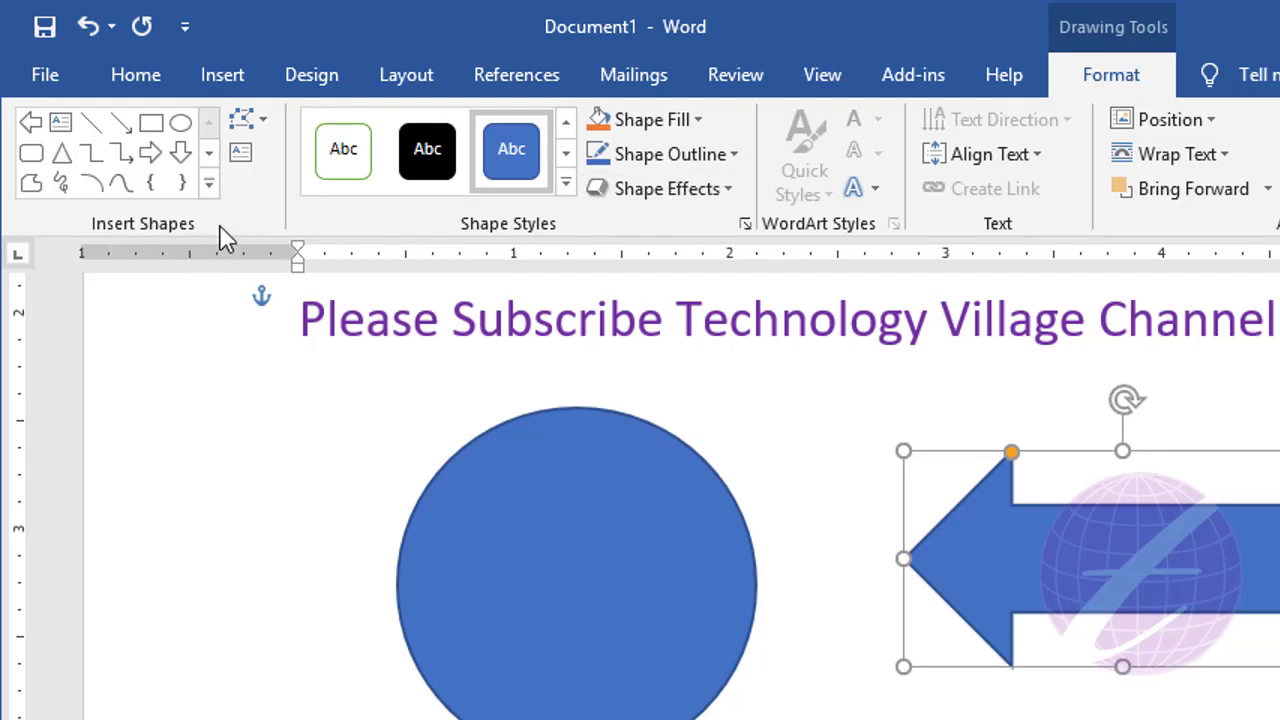
- Draw an isosceles triangle below the circle
click(58, 155)
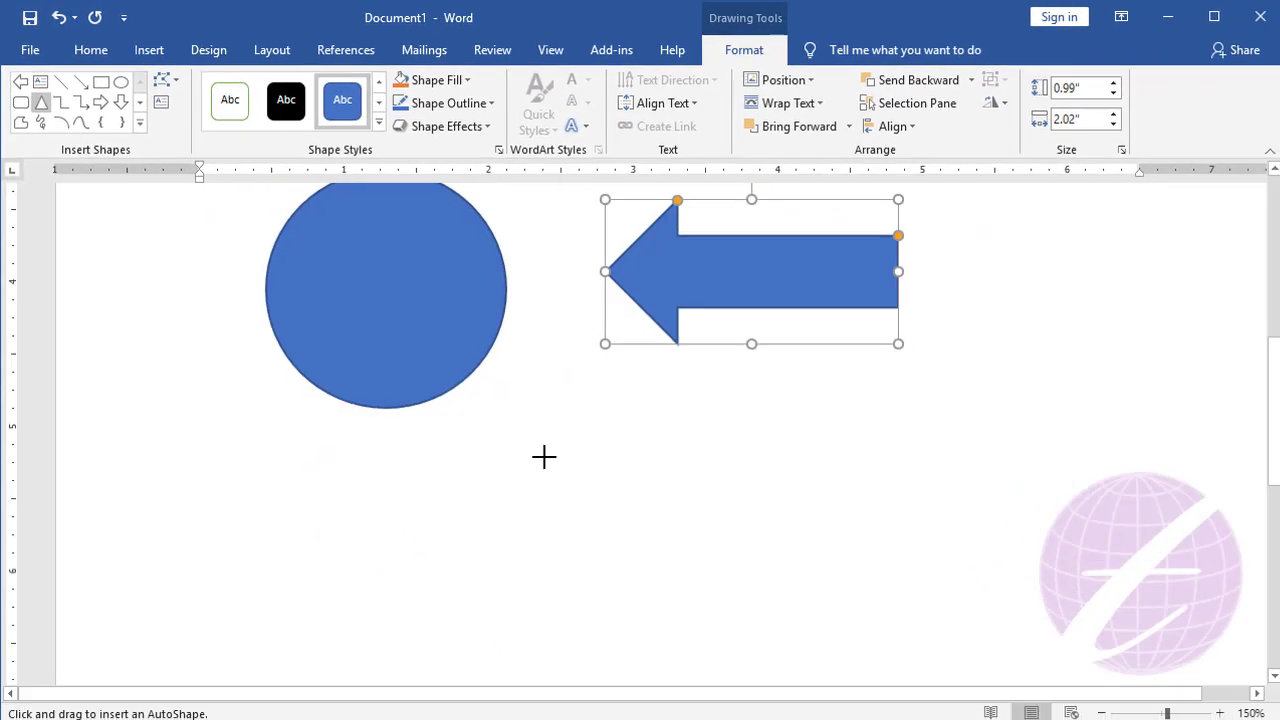
scroll(514, 294, down, 2)
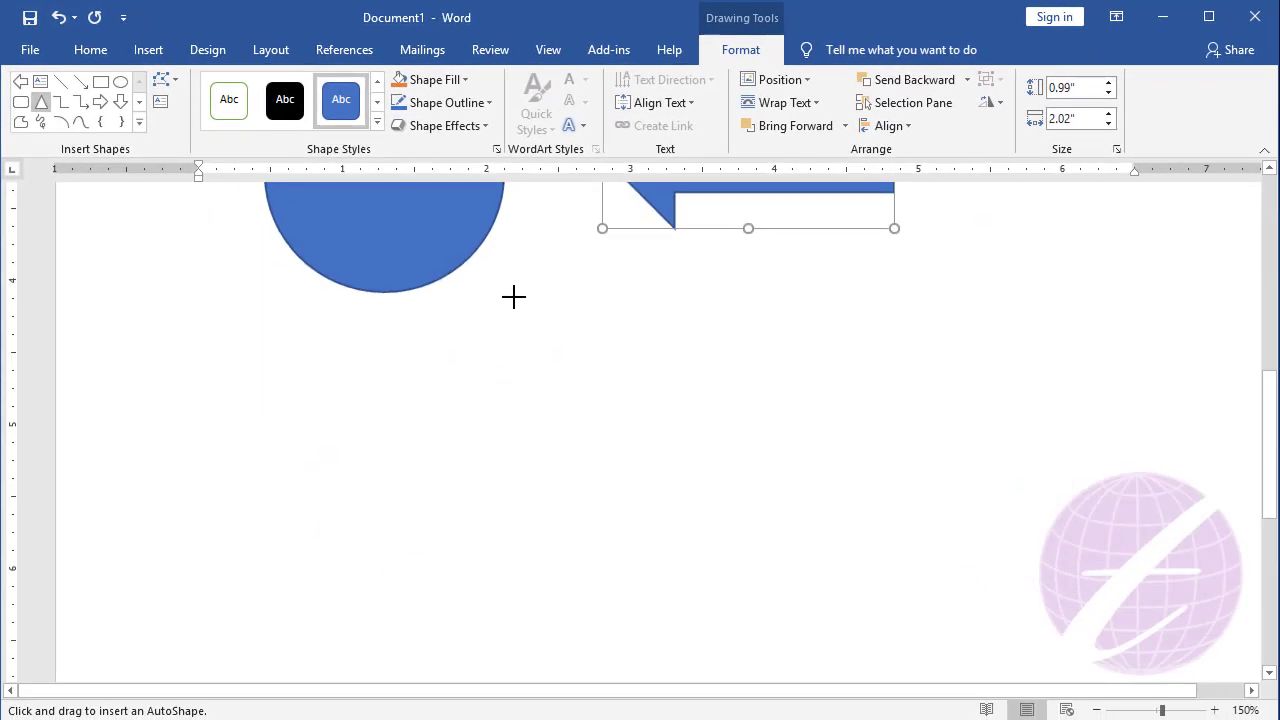
drag(514, 295, 740, 510)
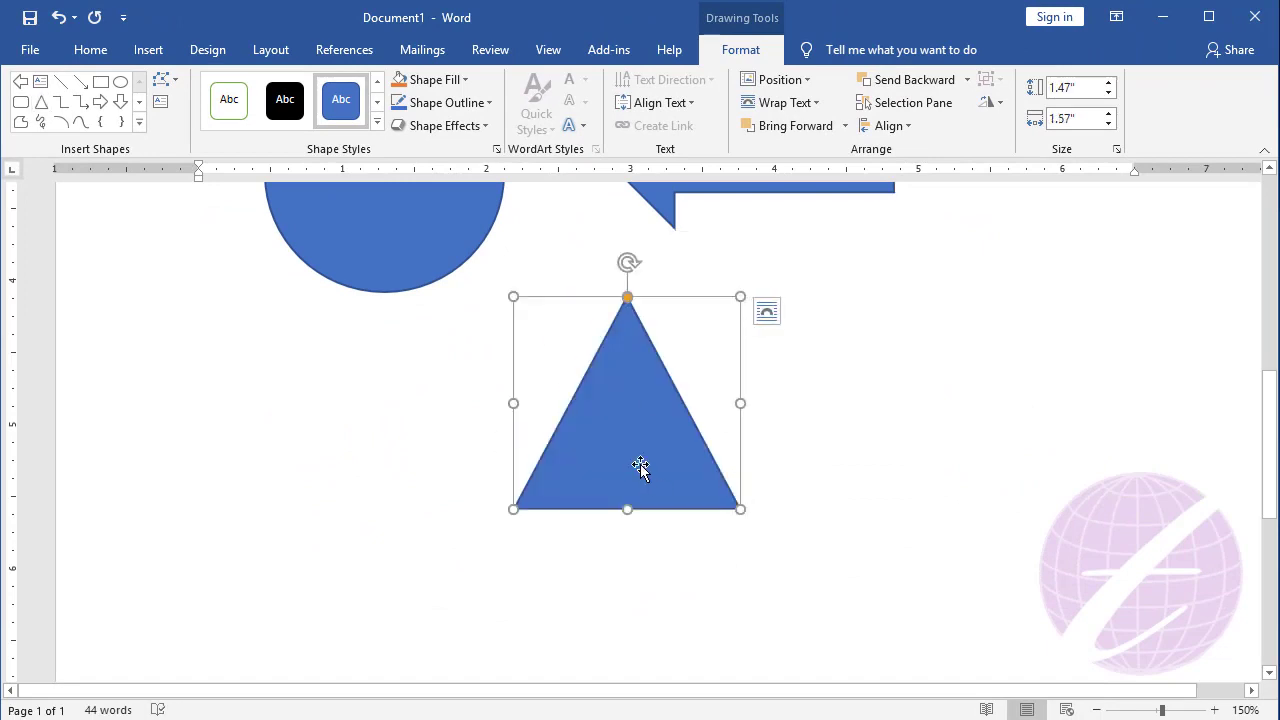
- Draw a 1.94-inch horizontal straight line to the left of the triangle
scroll(640, 467, down, 1)
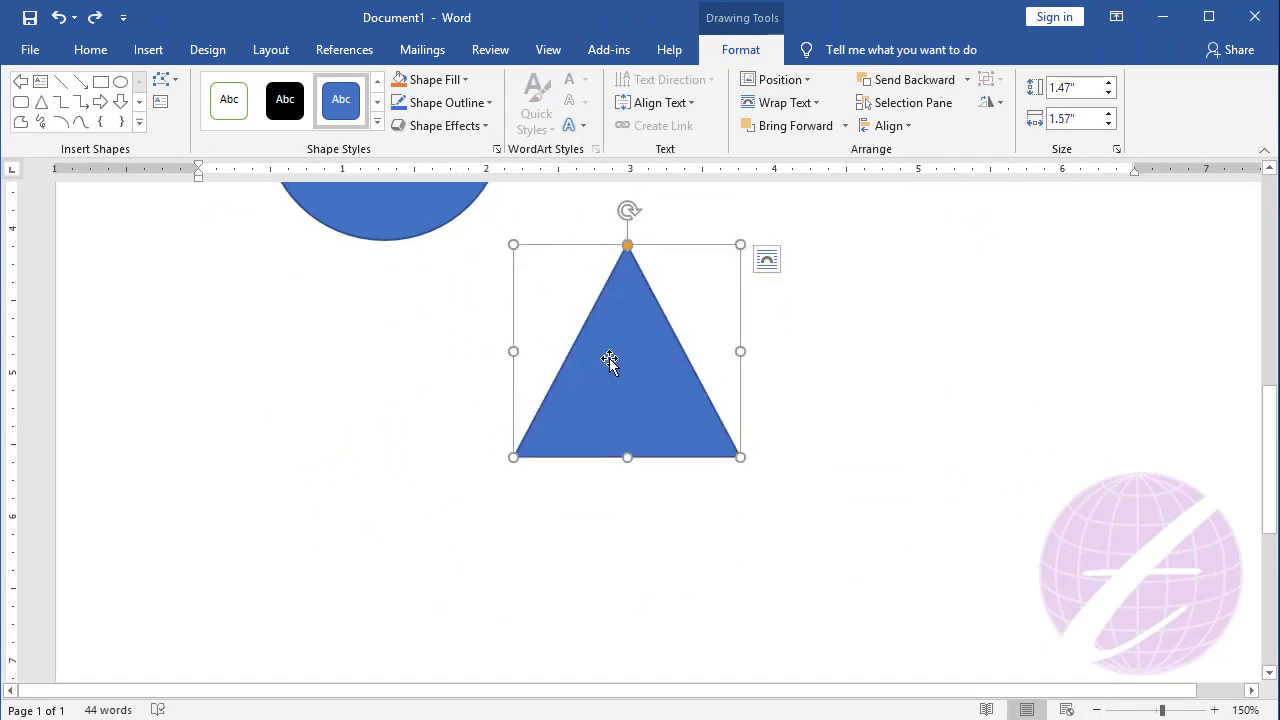
click(61, 81)
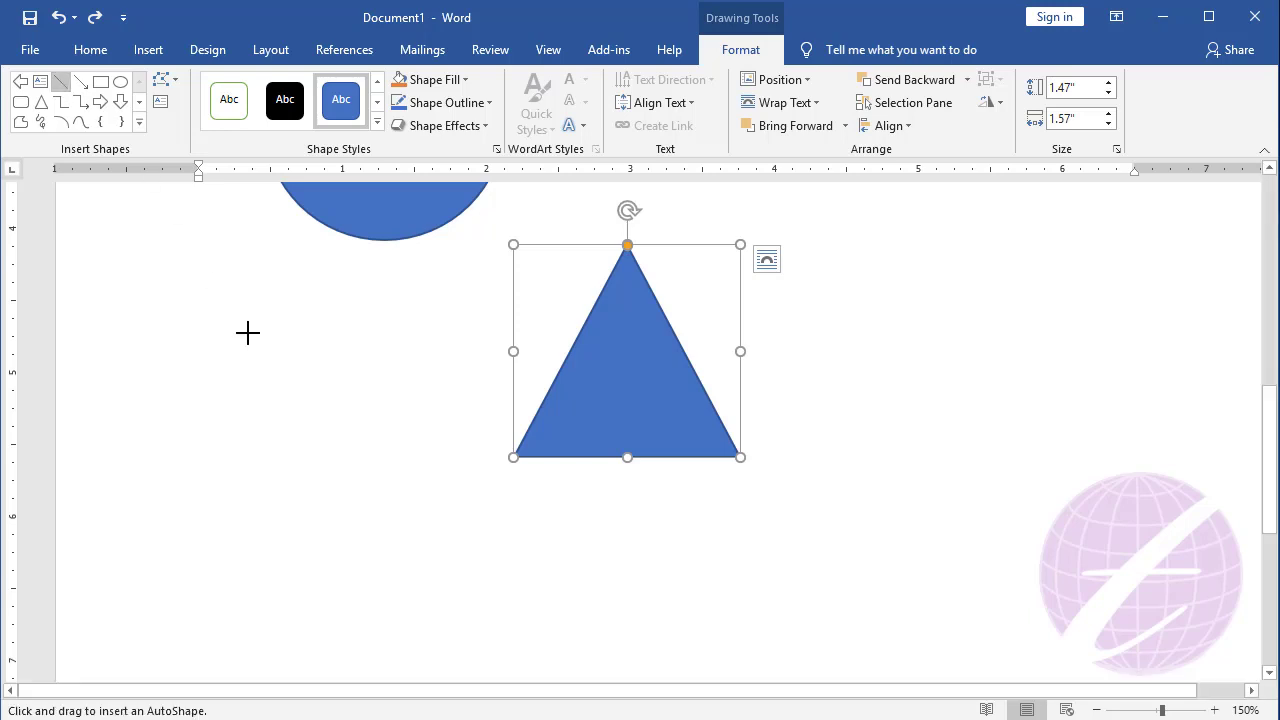
drag(192, 306, 471, 306)
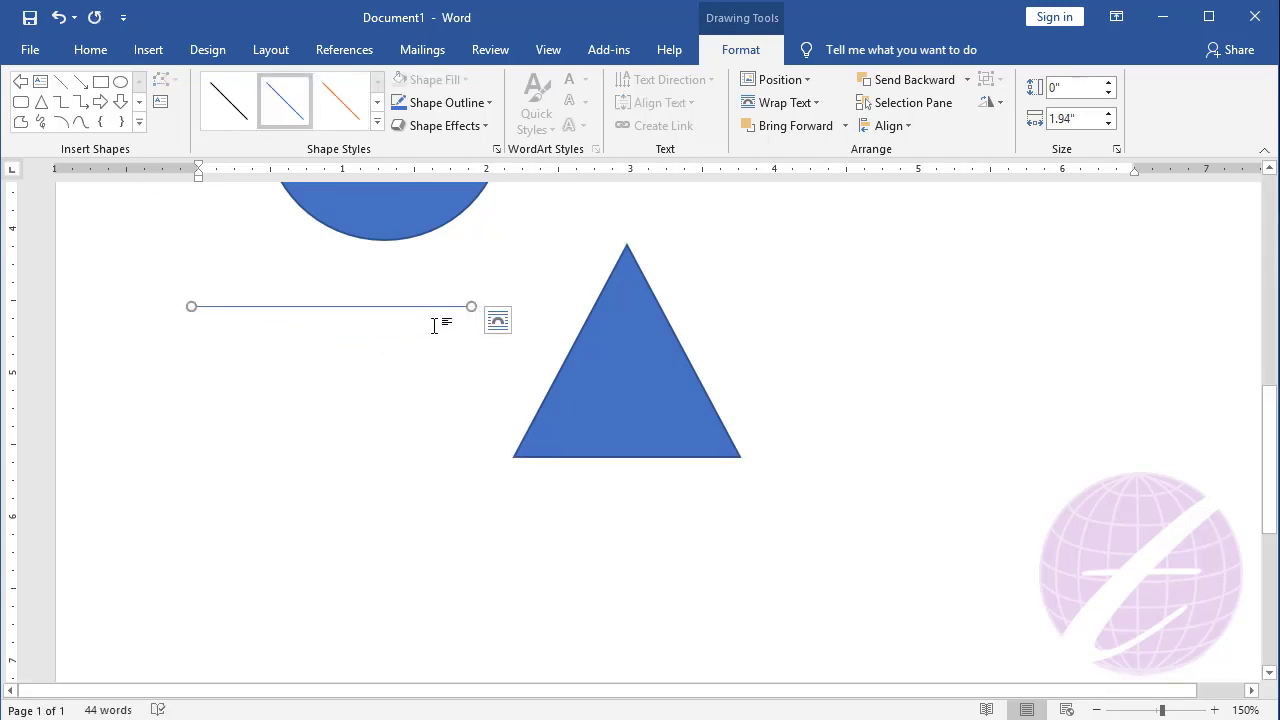
scroll(626, 486, up, 3)
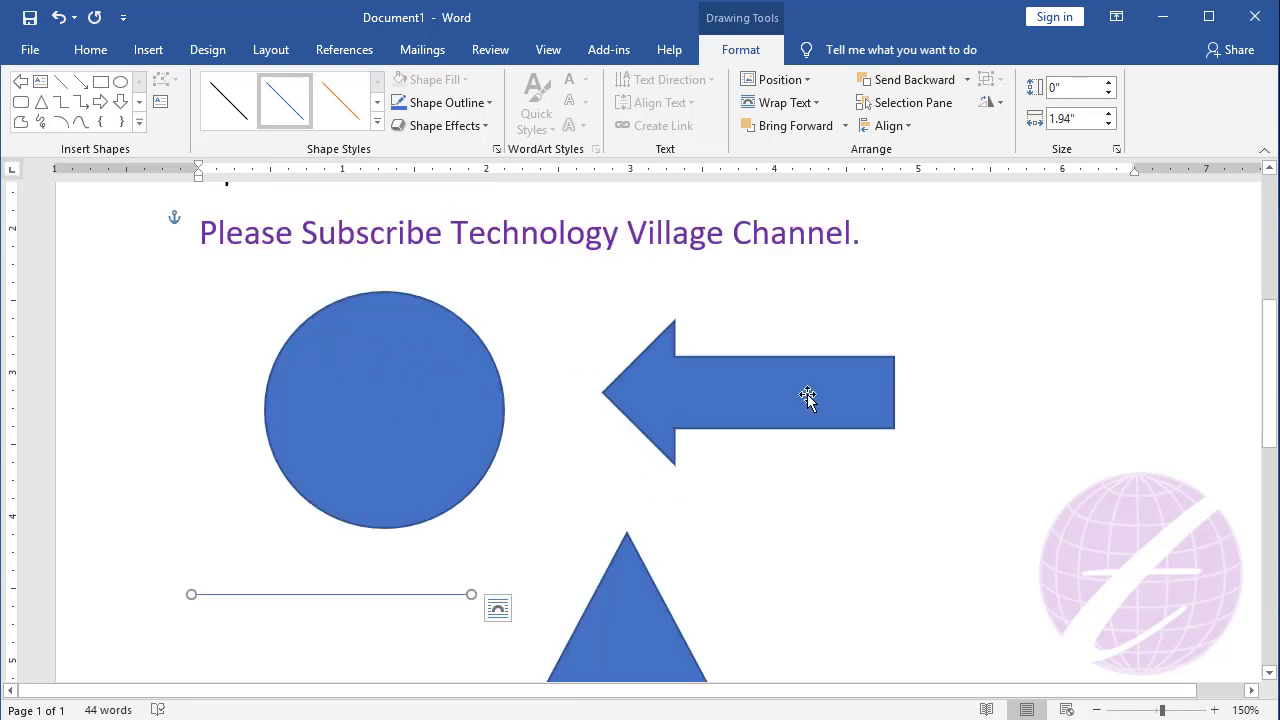
- Delete the arrow, circle, triangle and horizontal line one by one
click(747, 395)
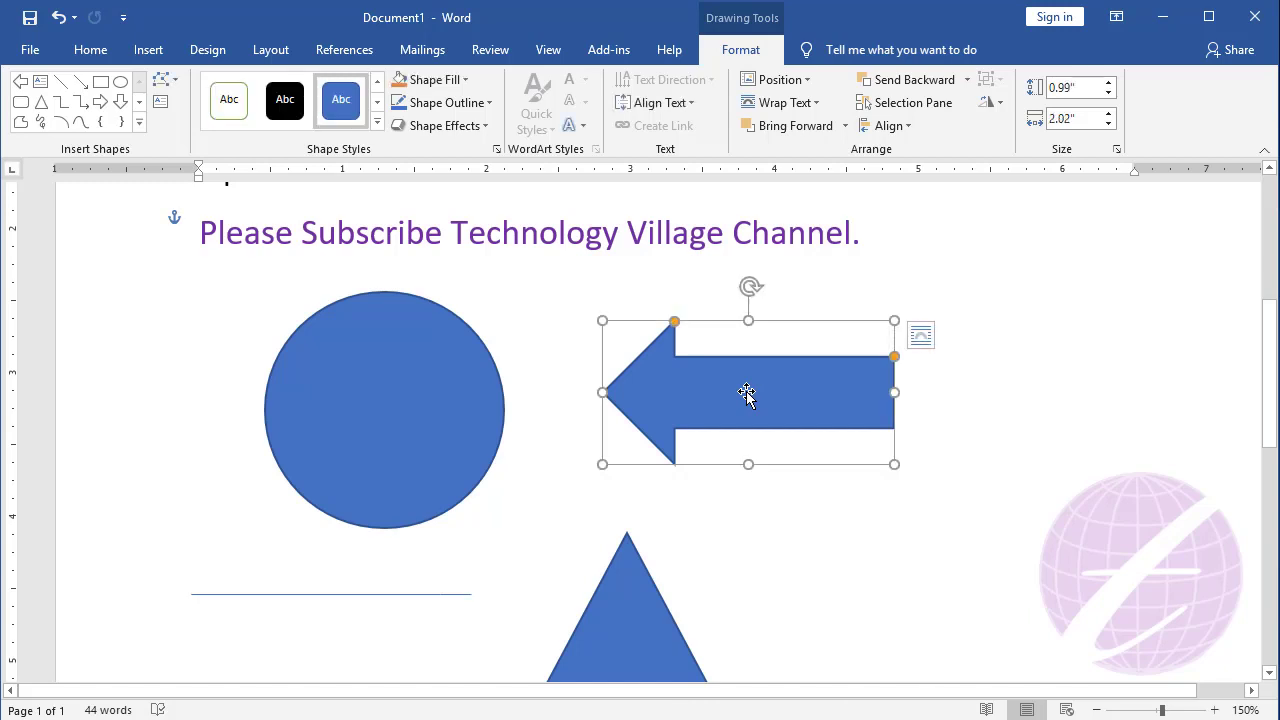
key(Delete)
click(404, 396)
key(Delete)
click(605, 590)
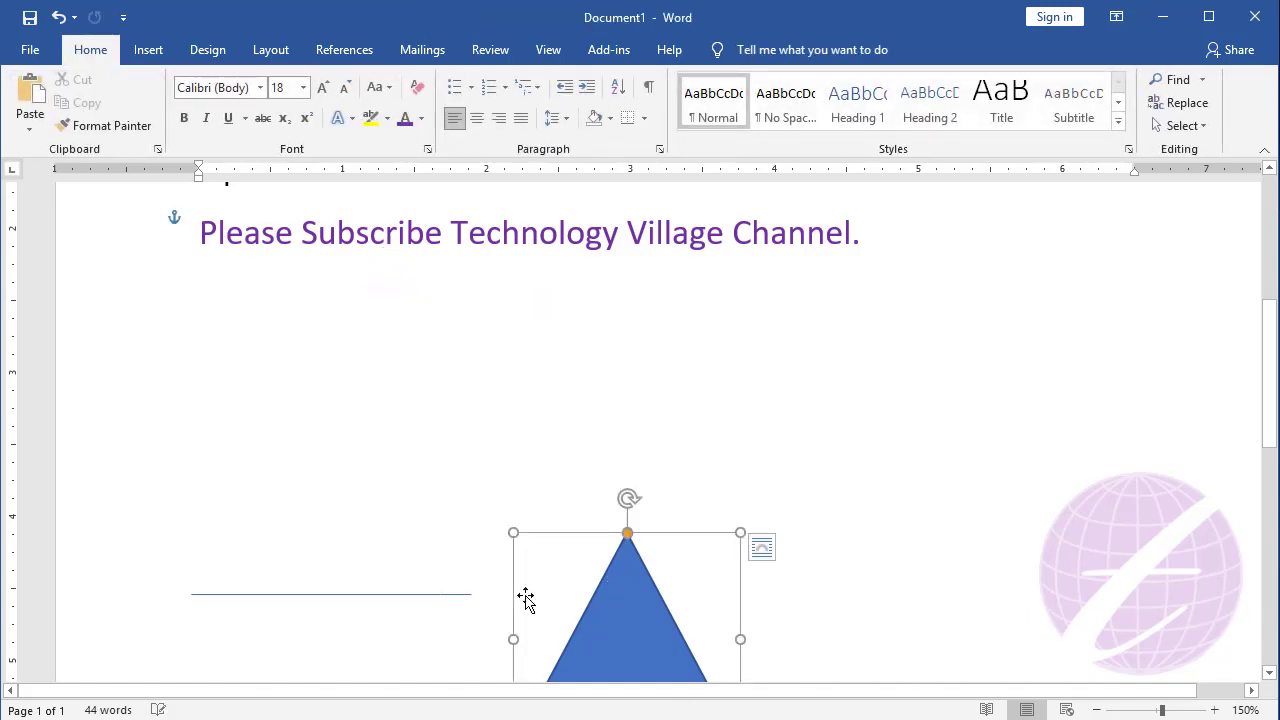
key(Delete)
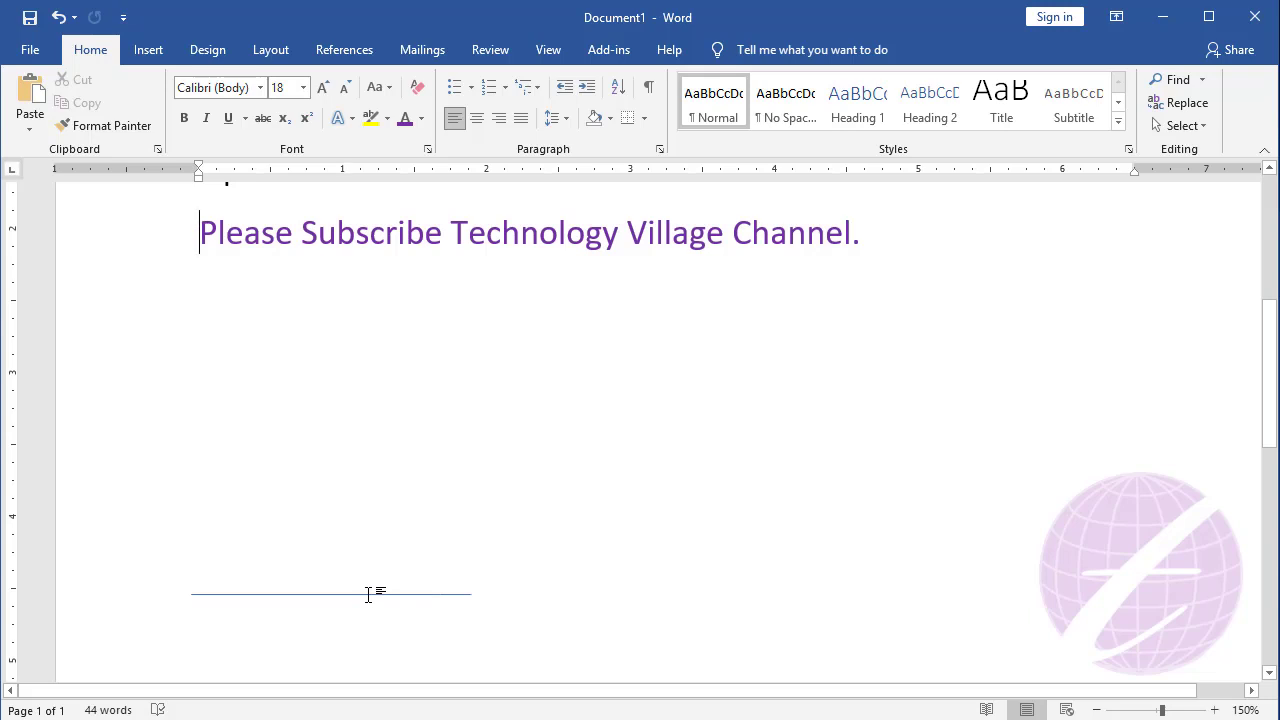
double_click(368, 594)
key(Delete)
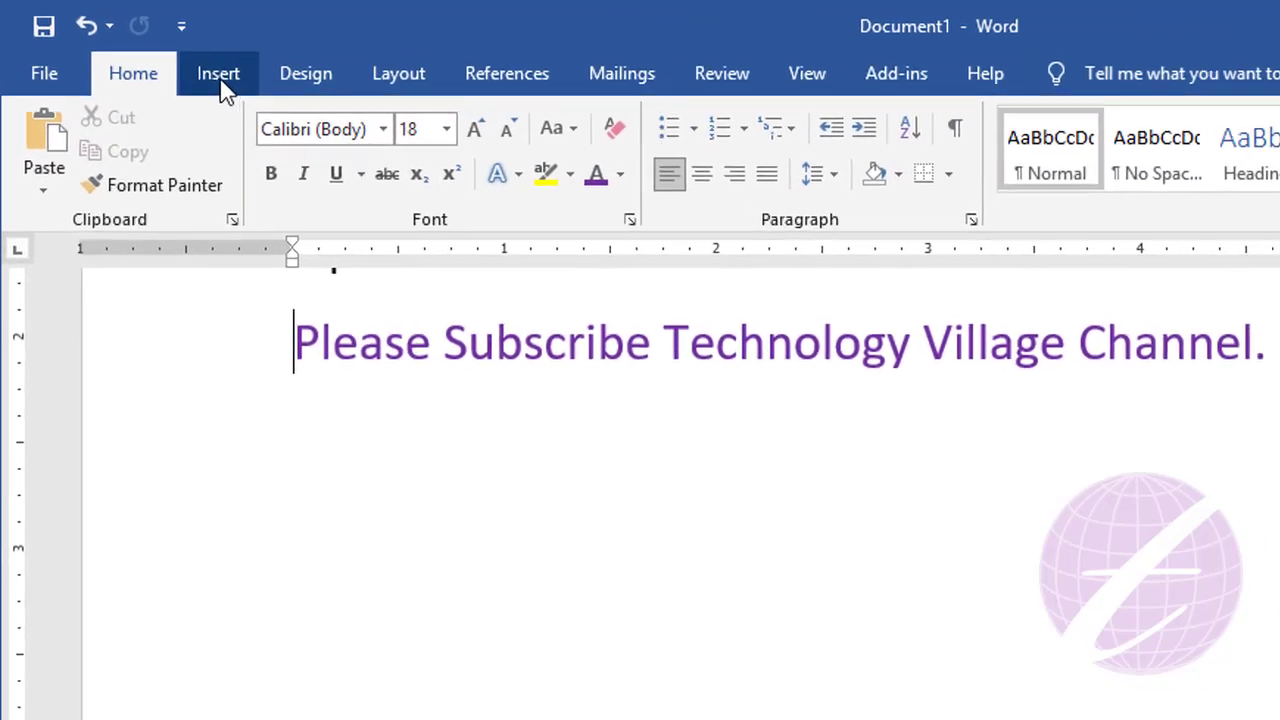
- Draw a closed three-point Curve shape, 1.37 by 2.65 inches, below the title
click(149, 57)
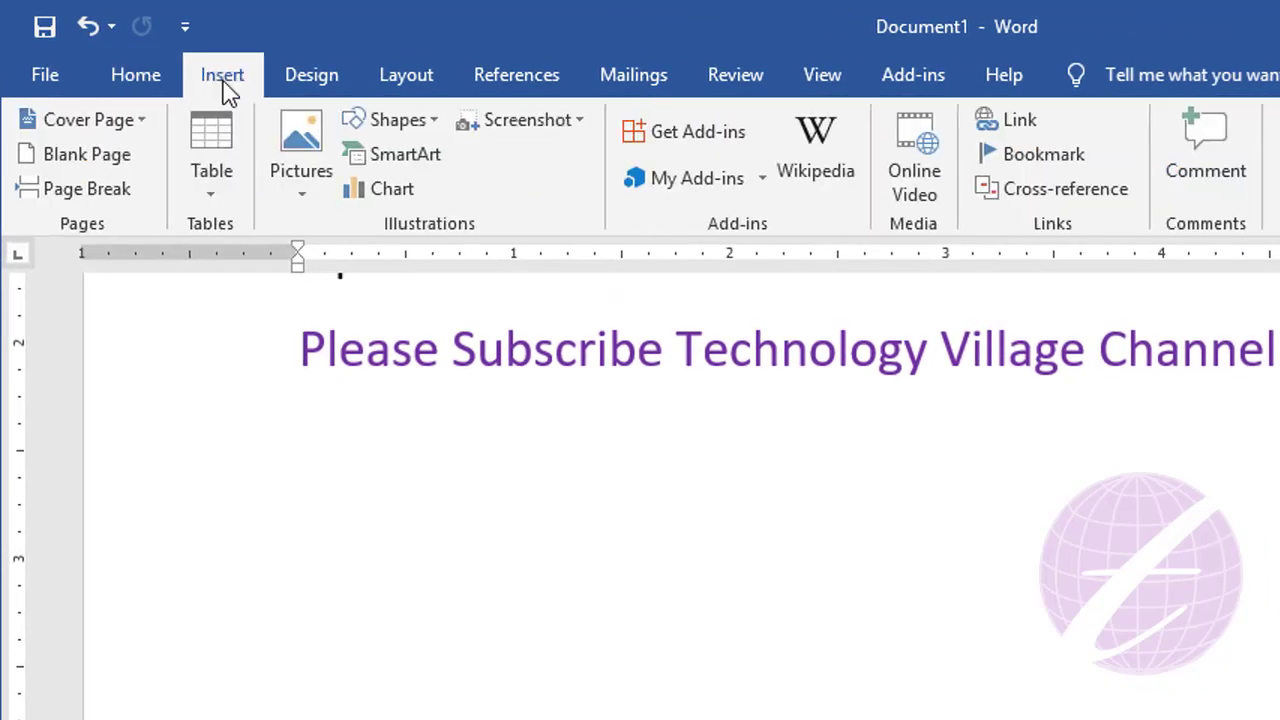
click(408, 122)
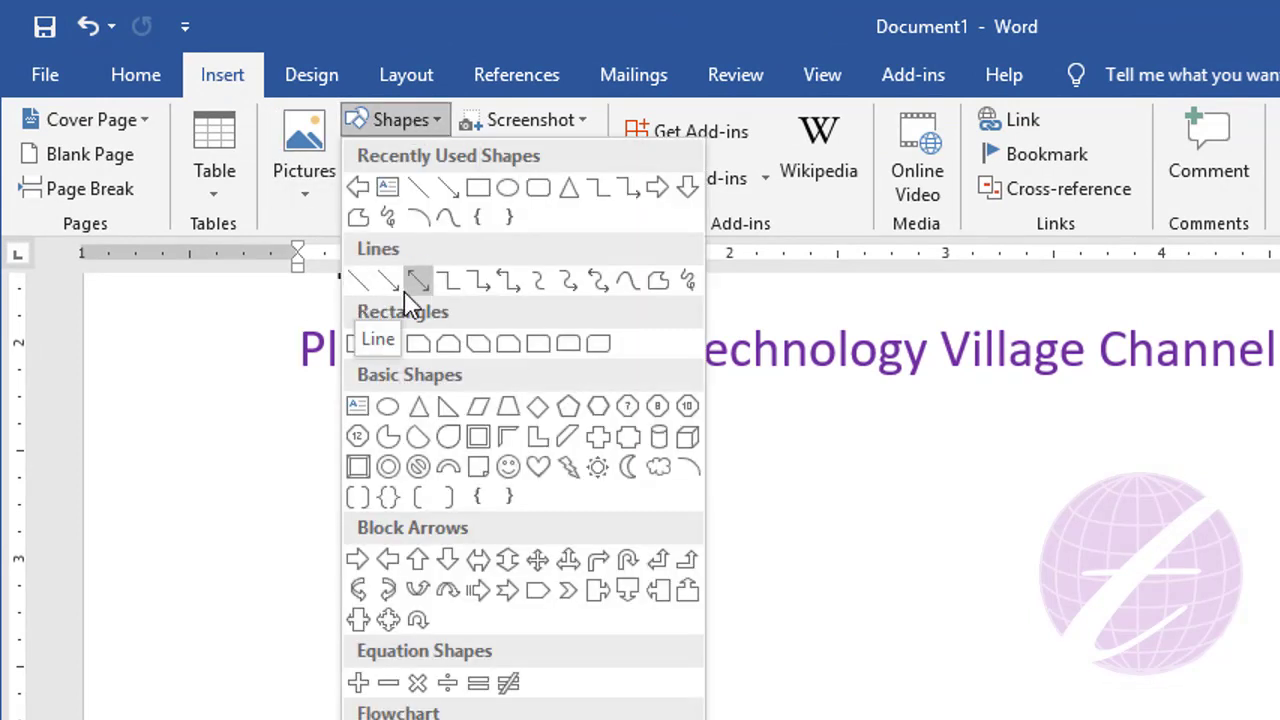
click(626, 281)
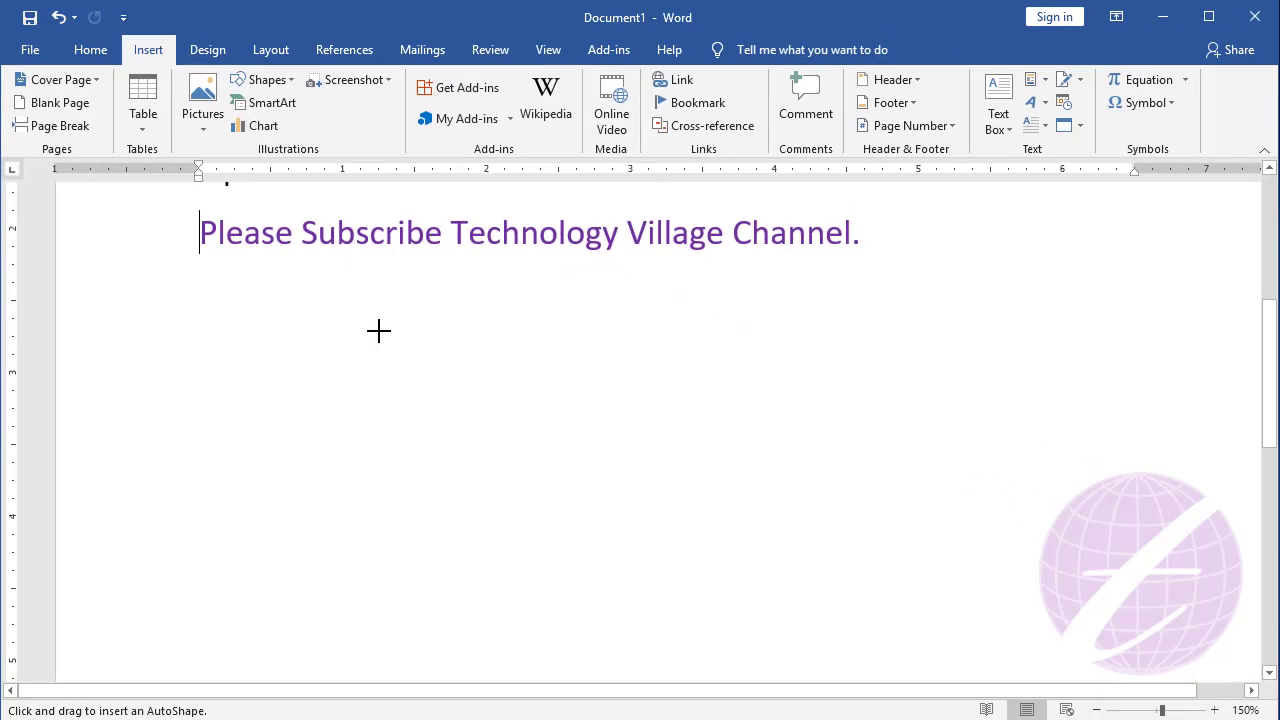
click(378, 331)
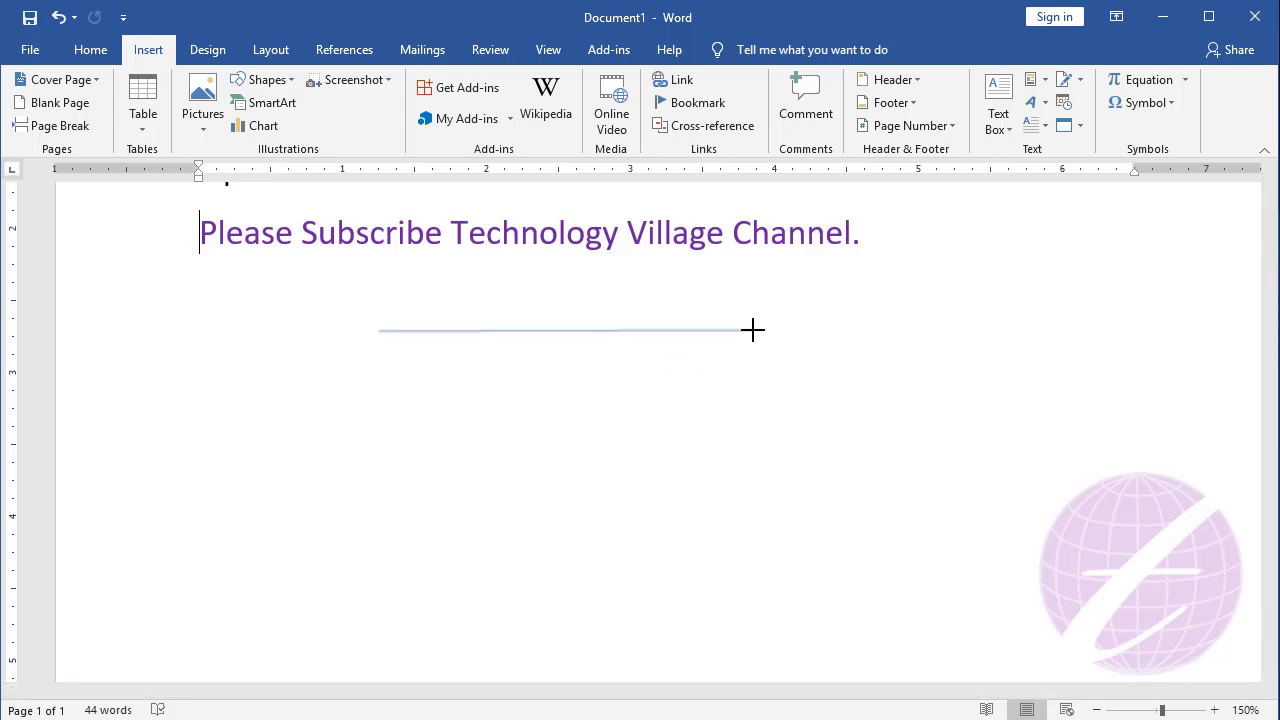
click(752, 329)
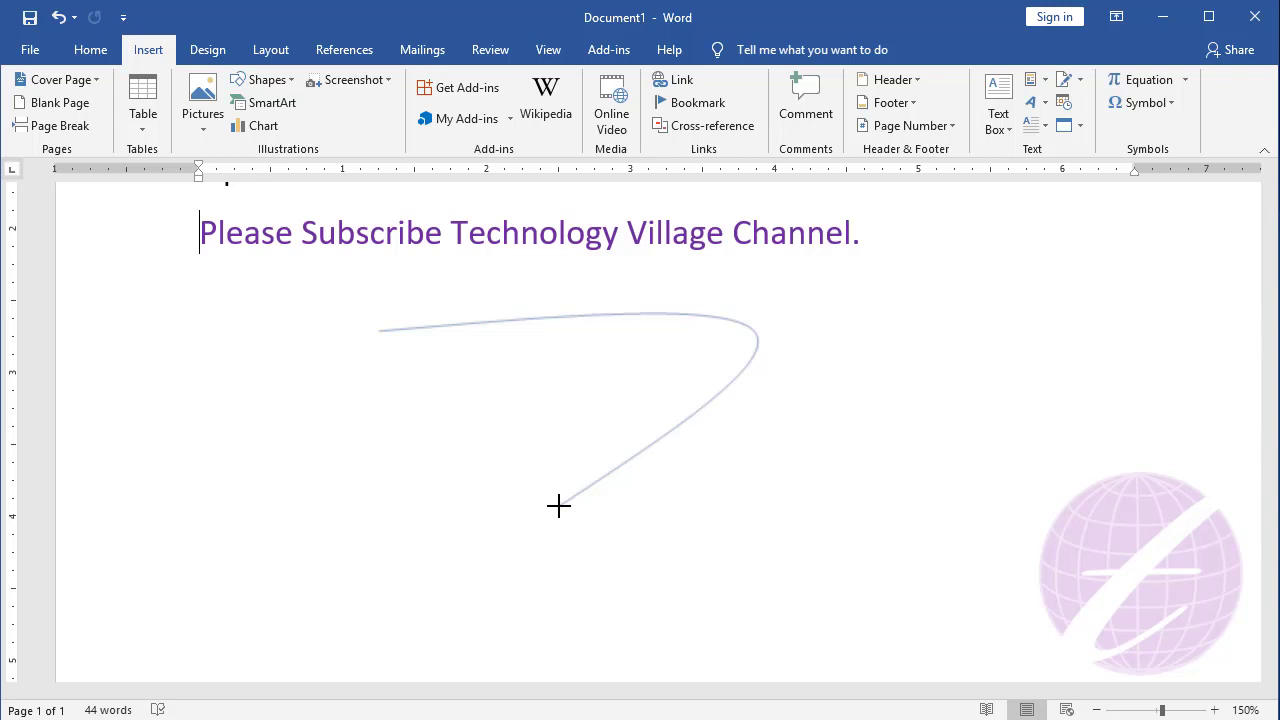
click(558, 506)
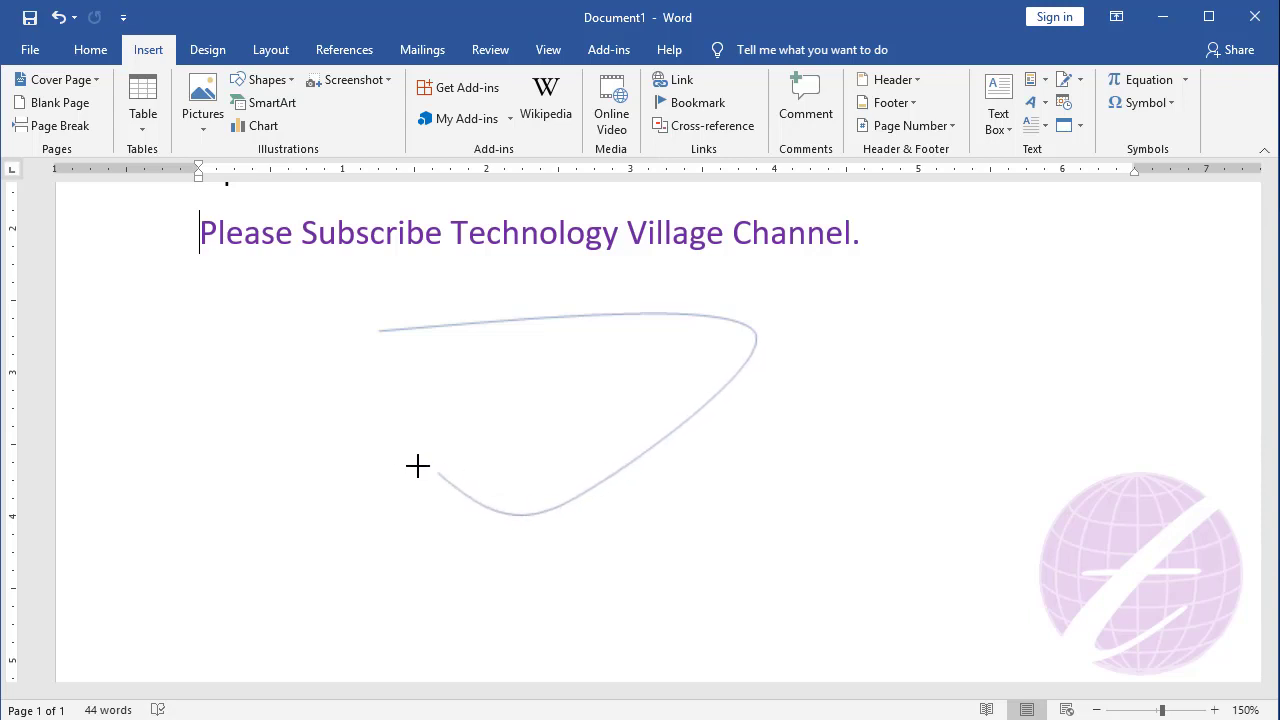
click(374, 335)
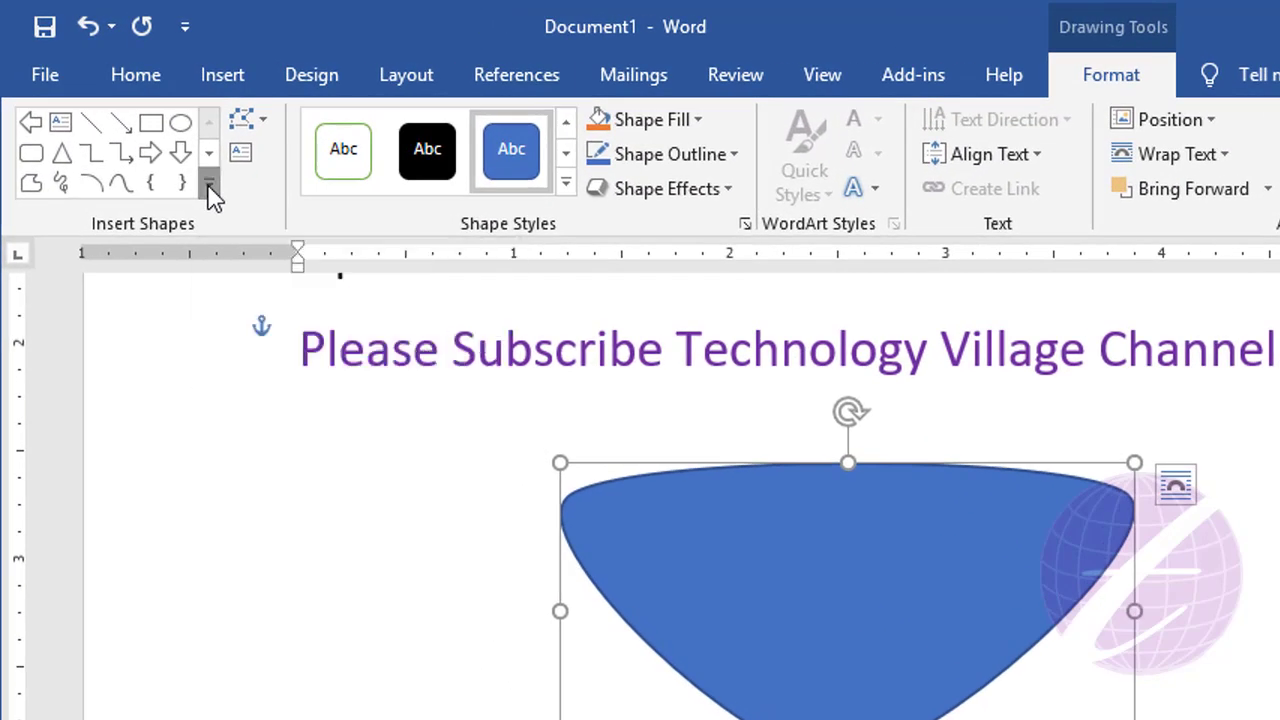
click(211, 190)
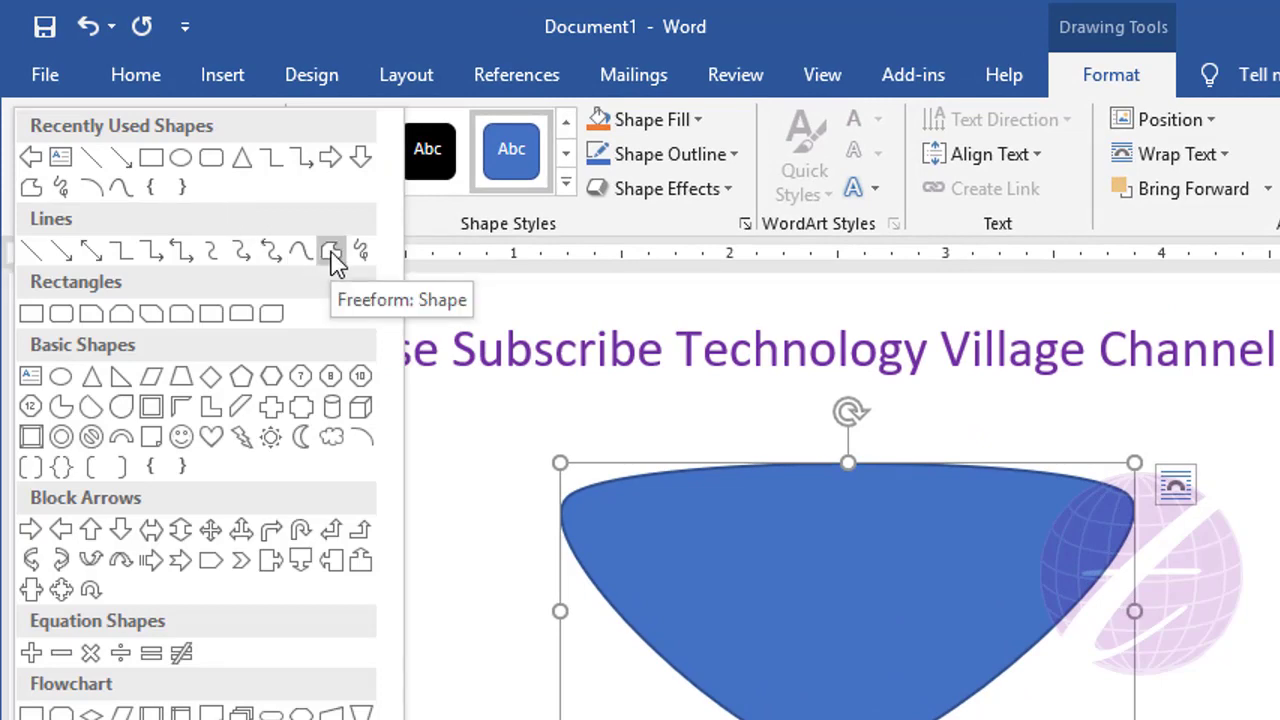
click(333, 251)
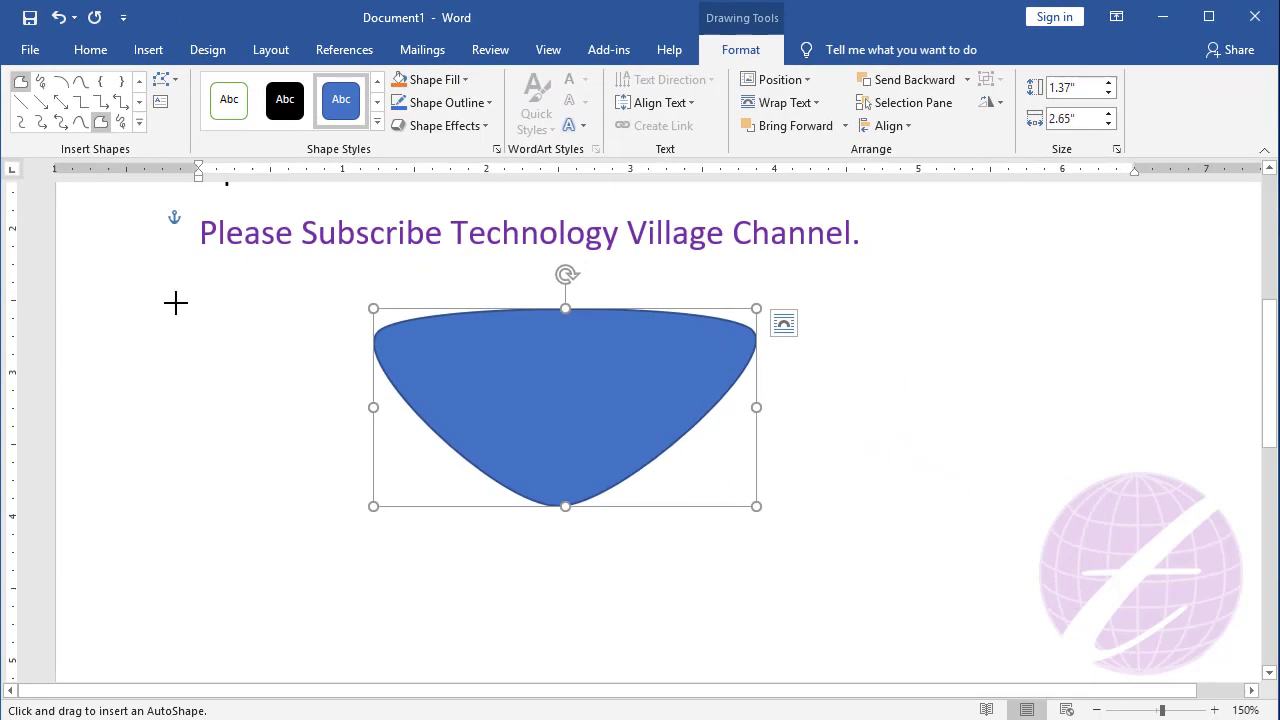
- Draw a tilted four-corner Freeform shape, 1.46 by 1.46 inches, left of the curve
click(175, 302)
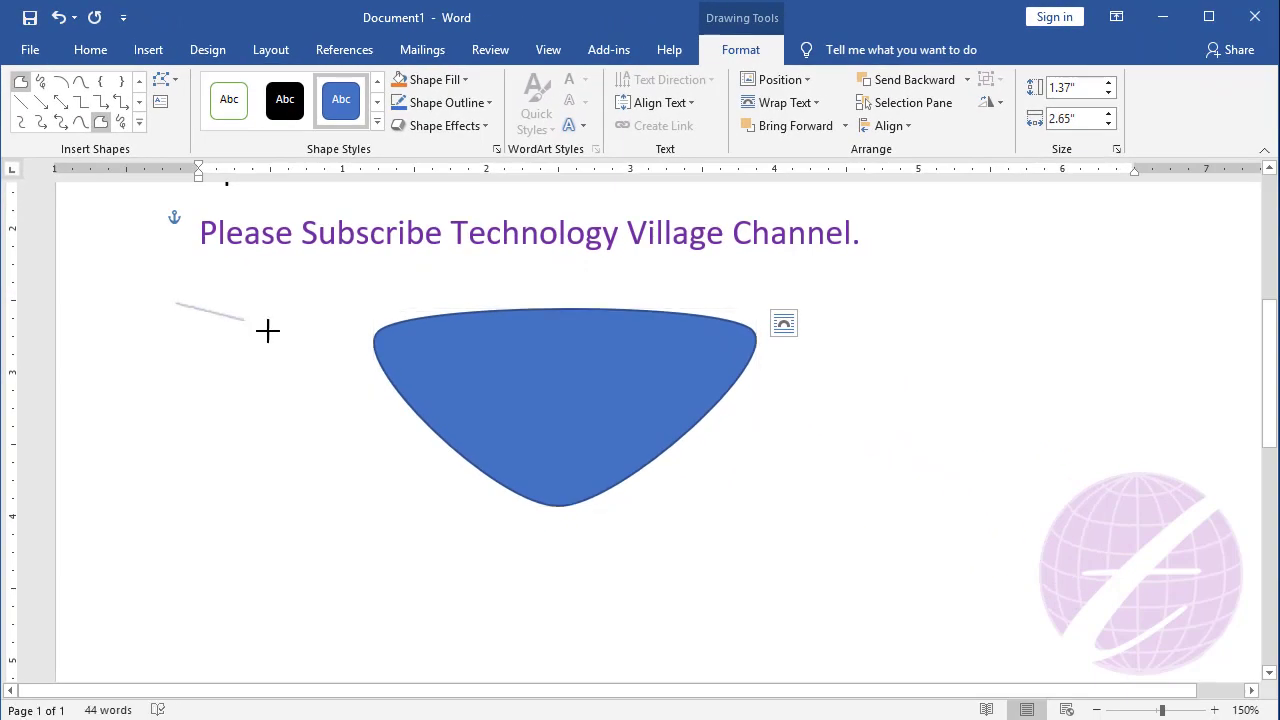
click(338, 368)
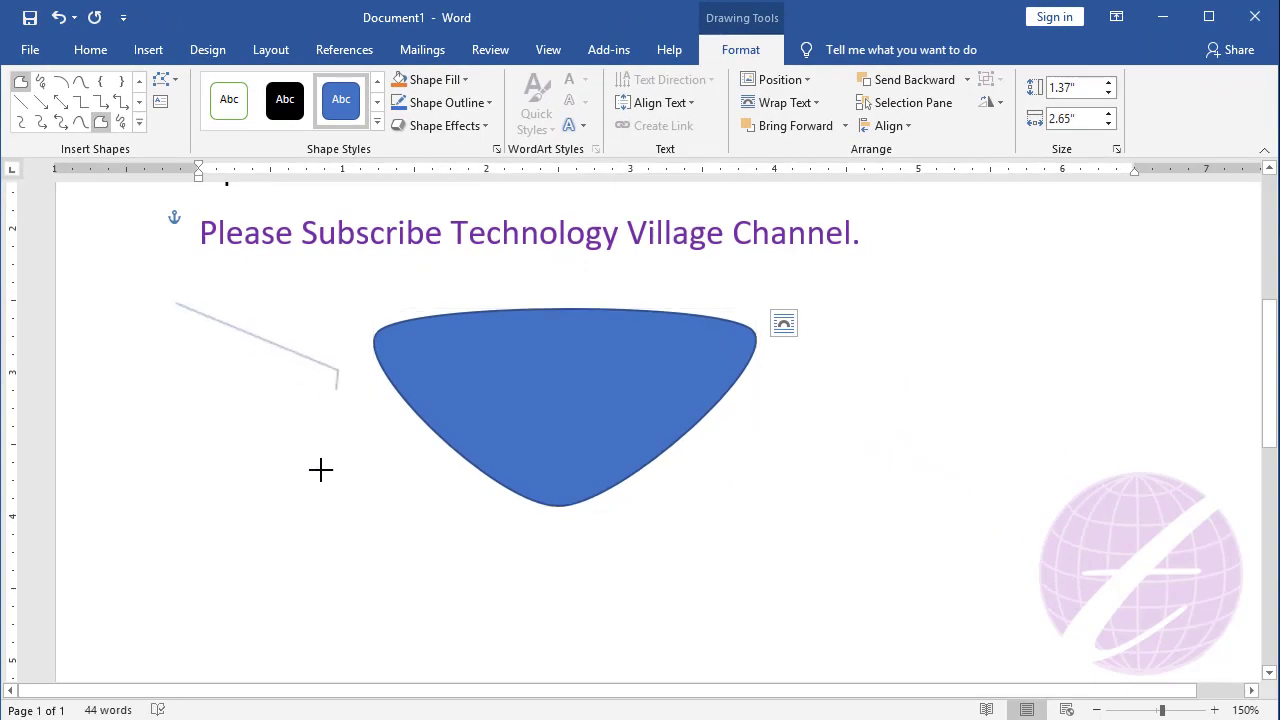
click(289, 513)
click(128, 410)
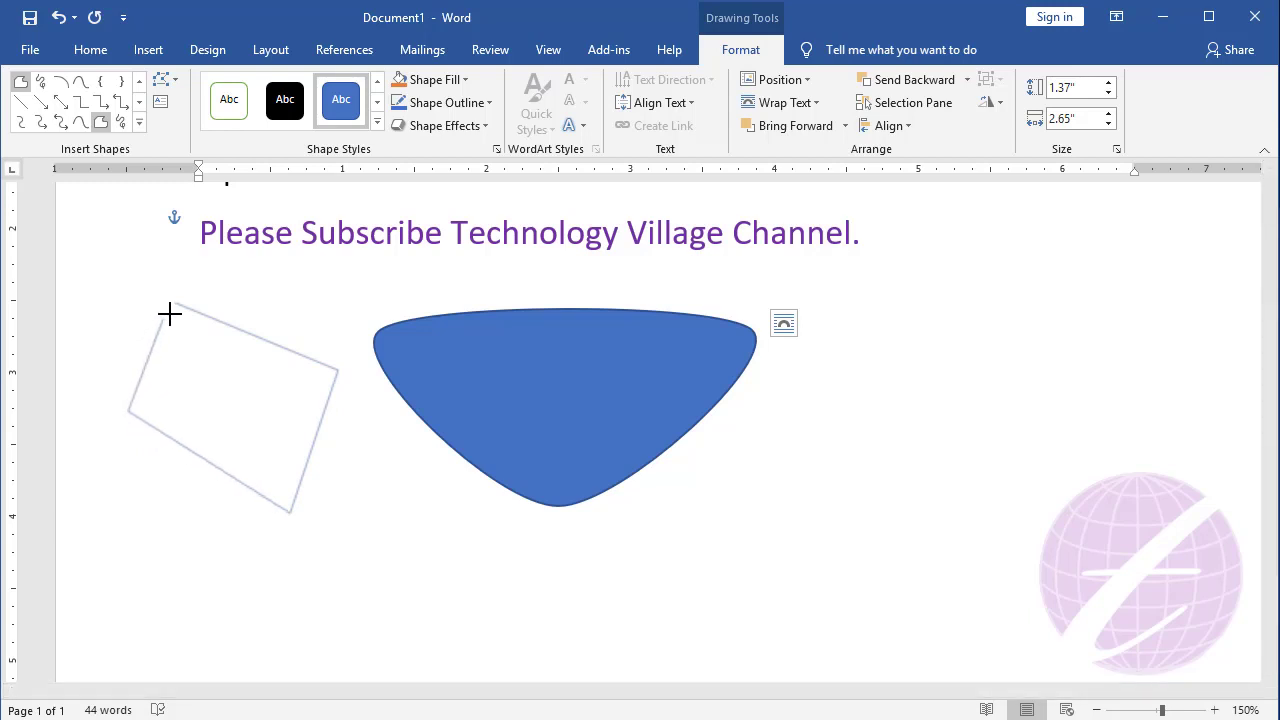
click(174, 302)
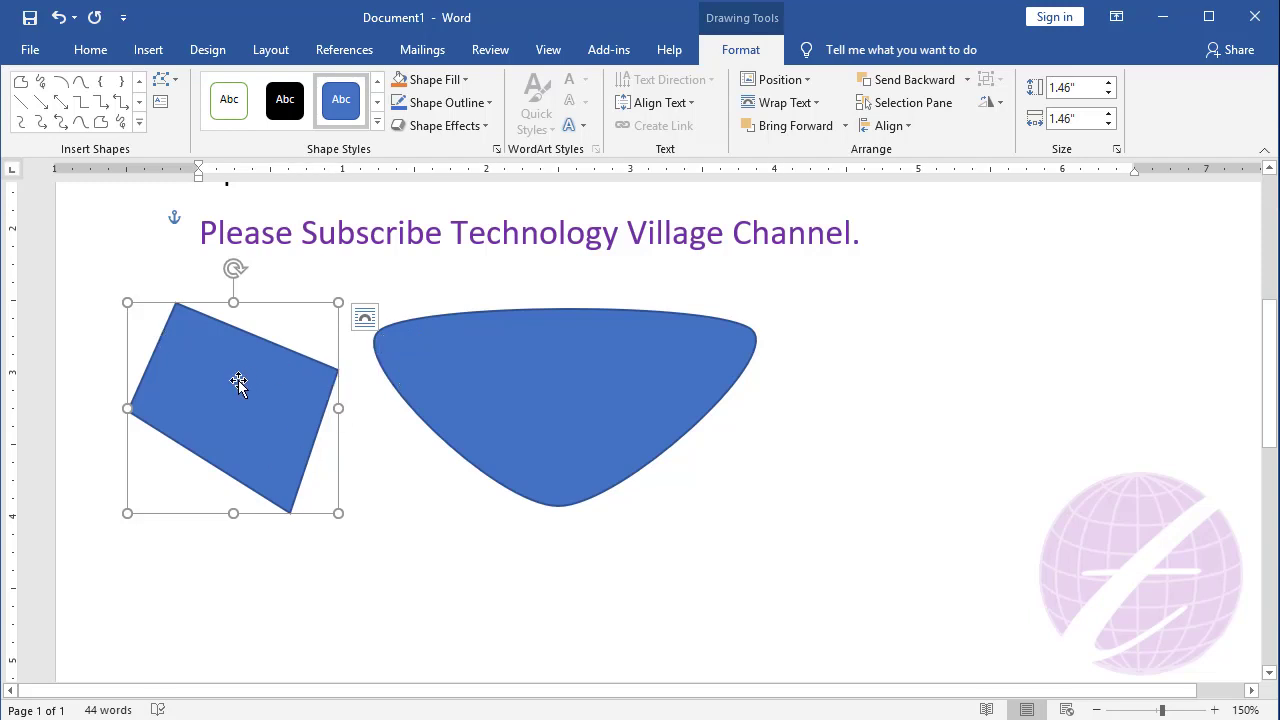
click(139, 121)
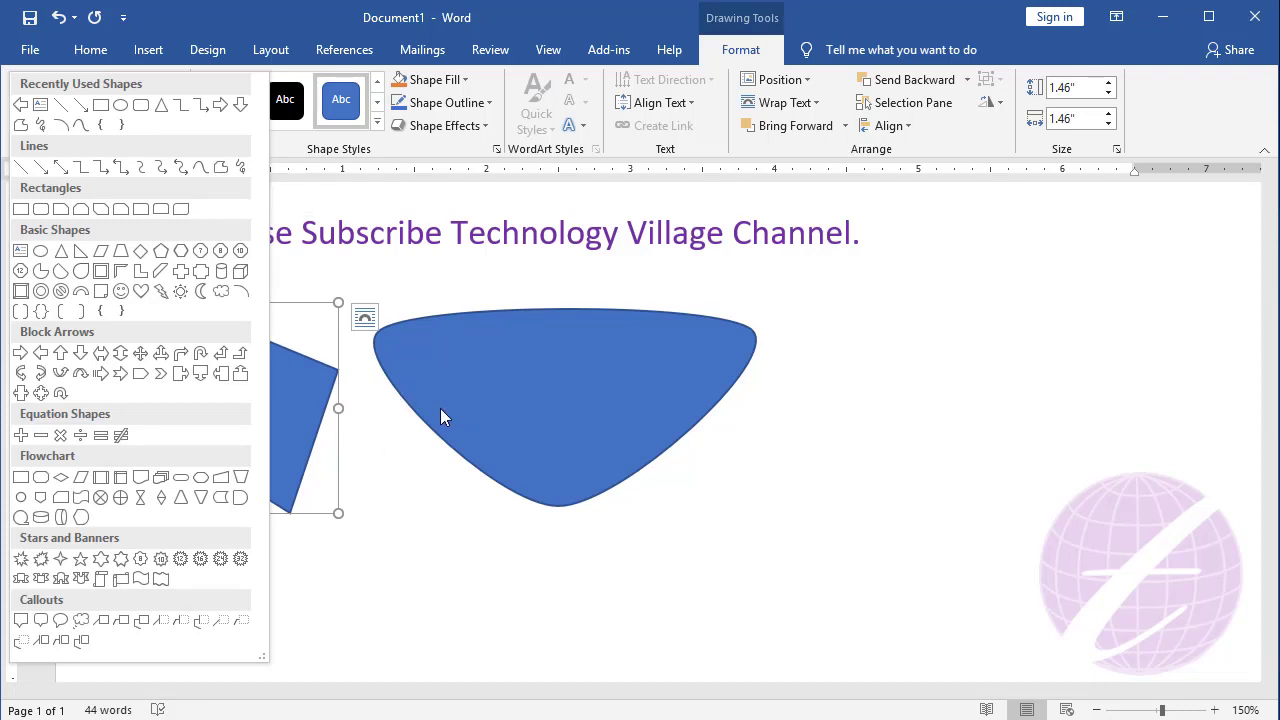
- Delete the rotated quadrilateral and the curved blue shape
key(Escape)
key(Delete)
click(507, 362)
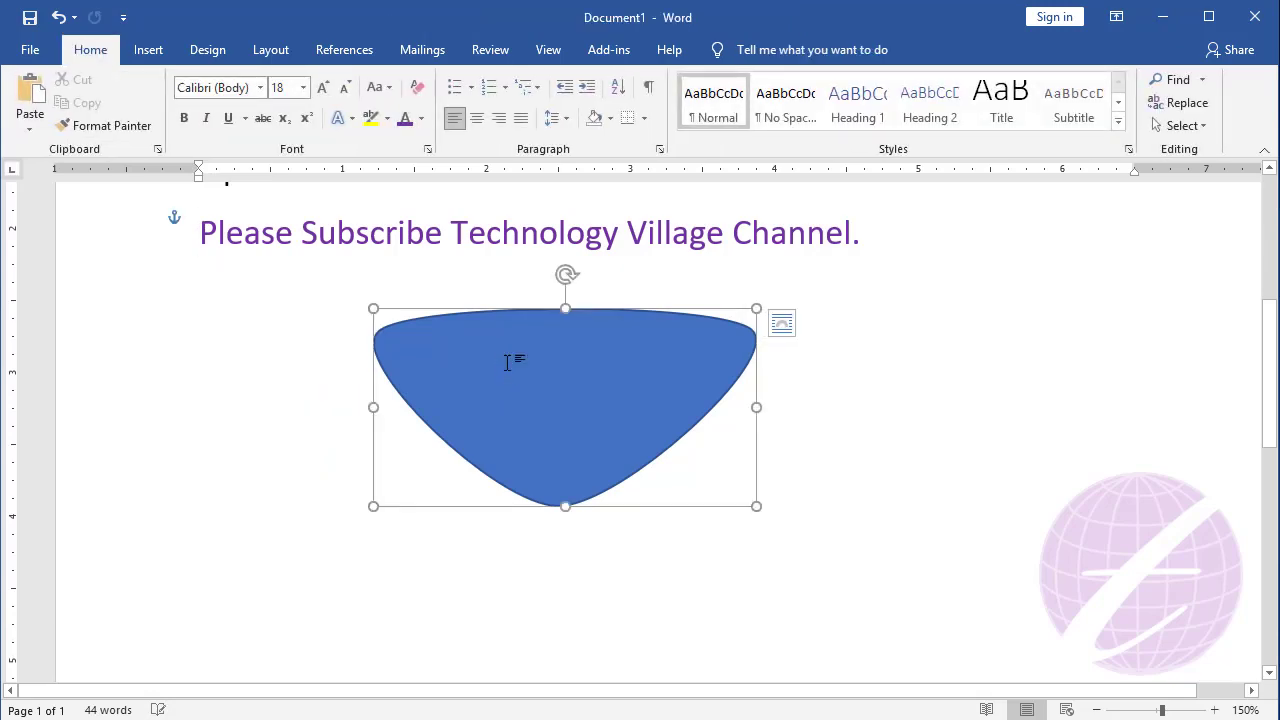
key(Delete)
- Draw a closed freehand Scribble loop below the title, then deselect it
click(148, 49)
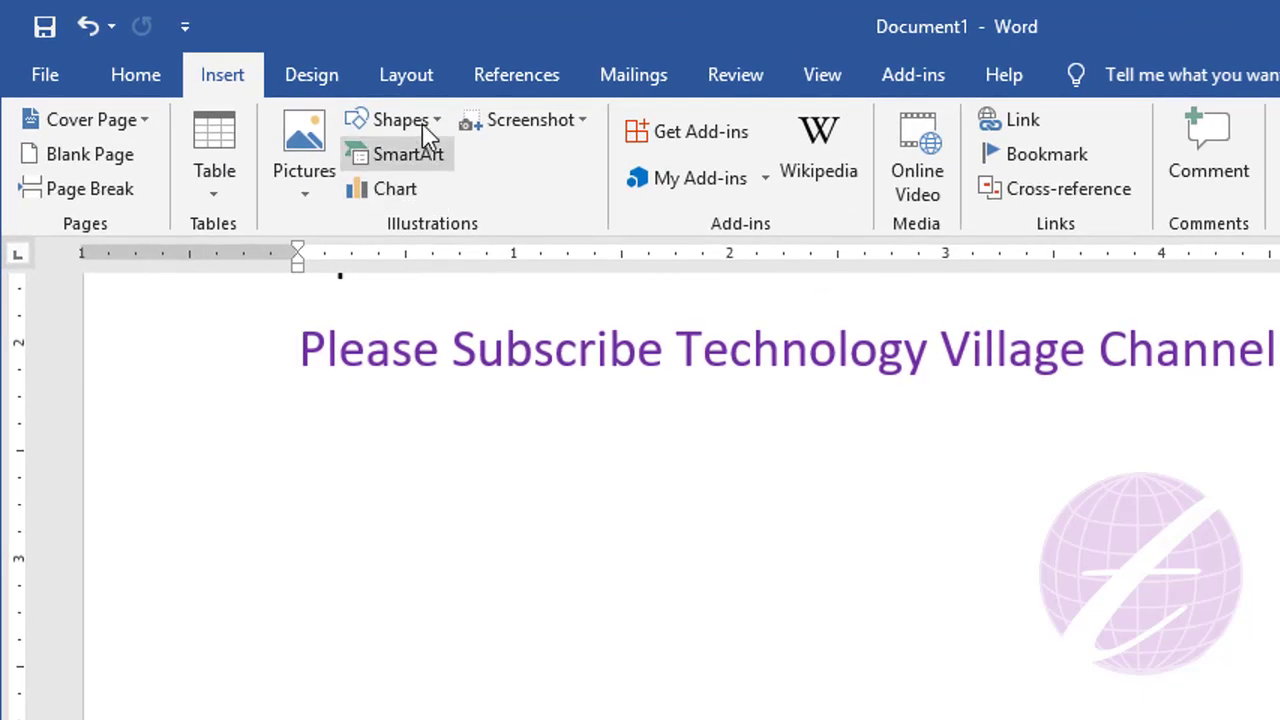
click(424, 124)
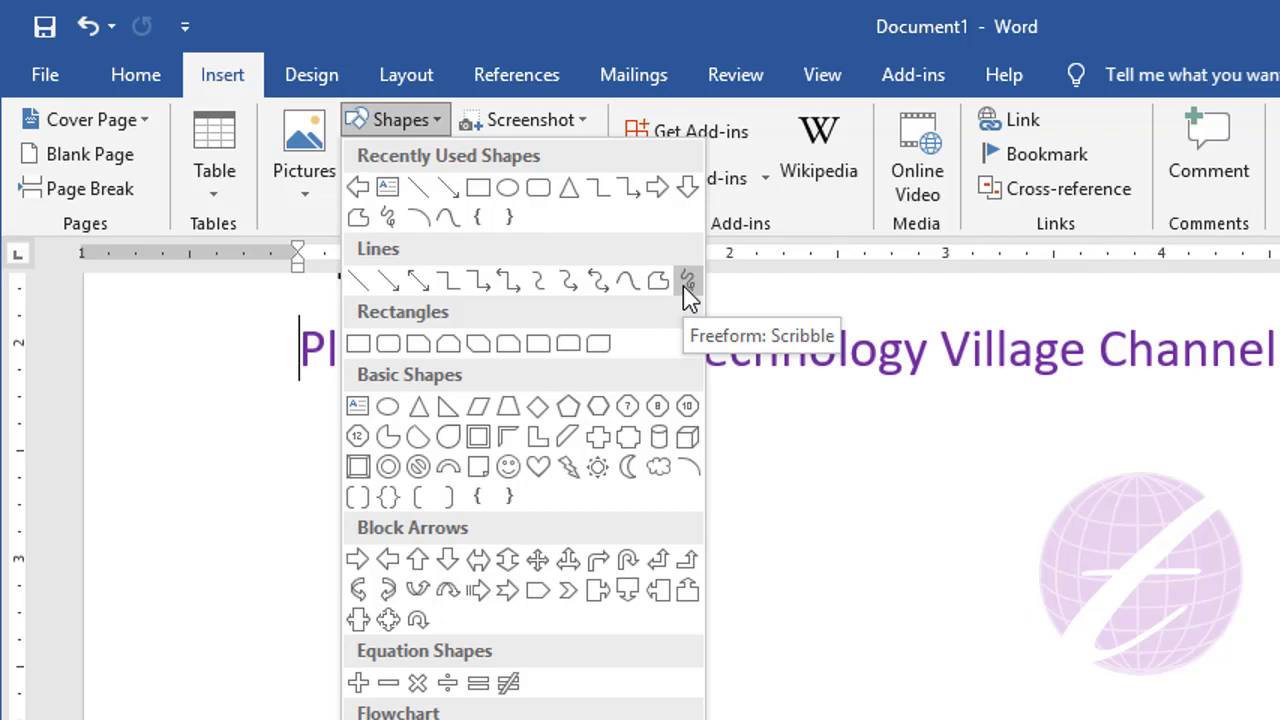
click(688, 282)
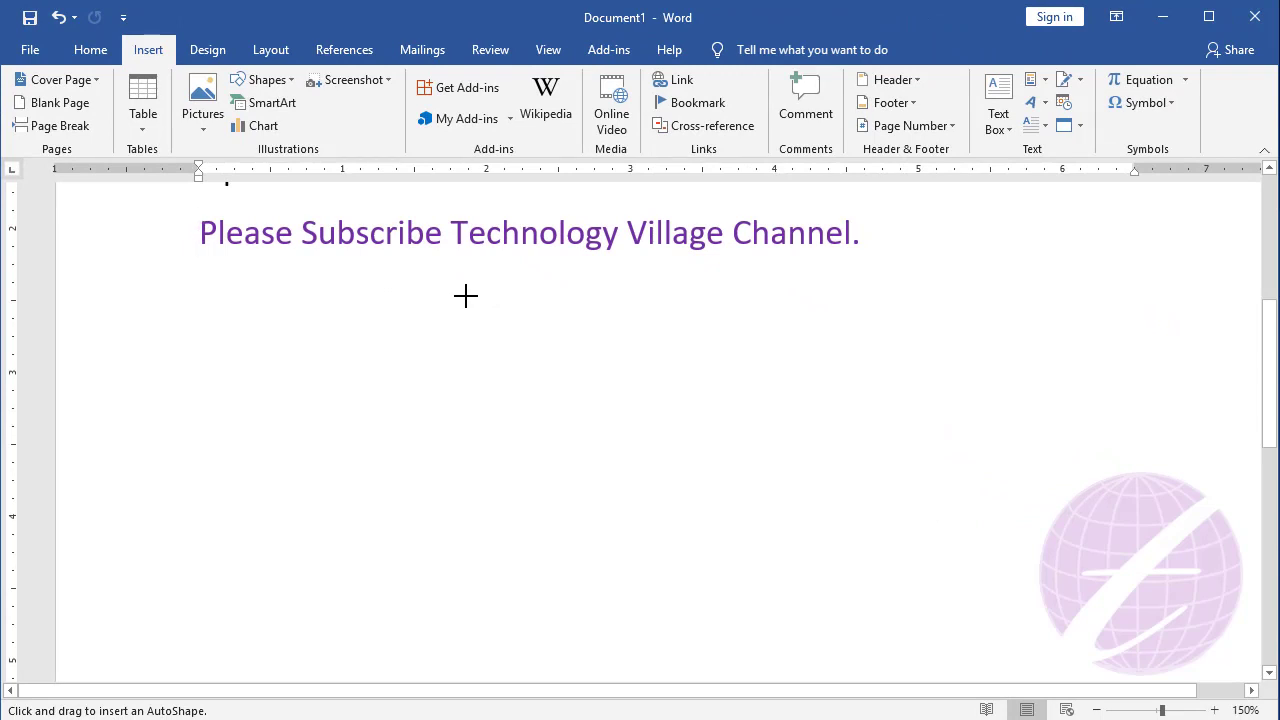
mouse_move(462, 298)
mouse_down()
mouse_move(334, 330)
mouse_move(580, 442)
mouse_up()
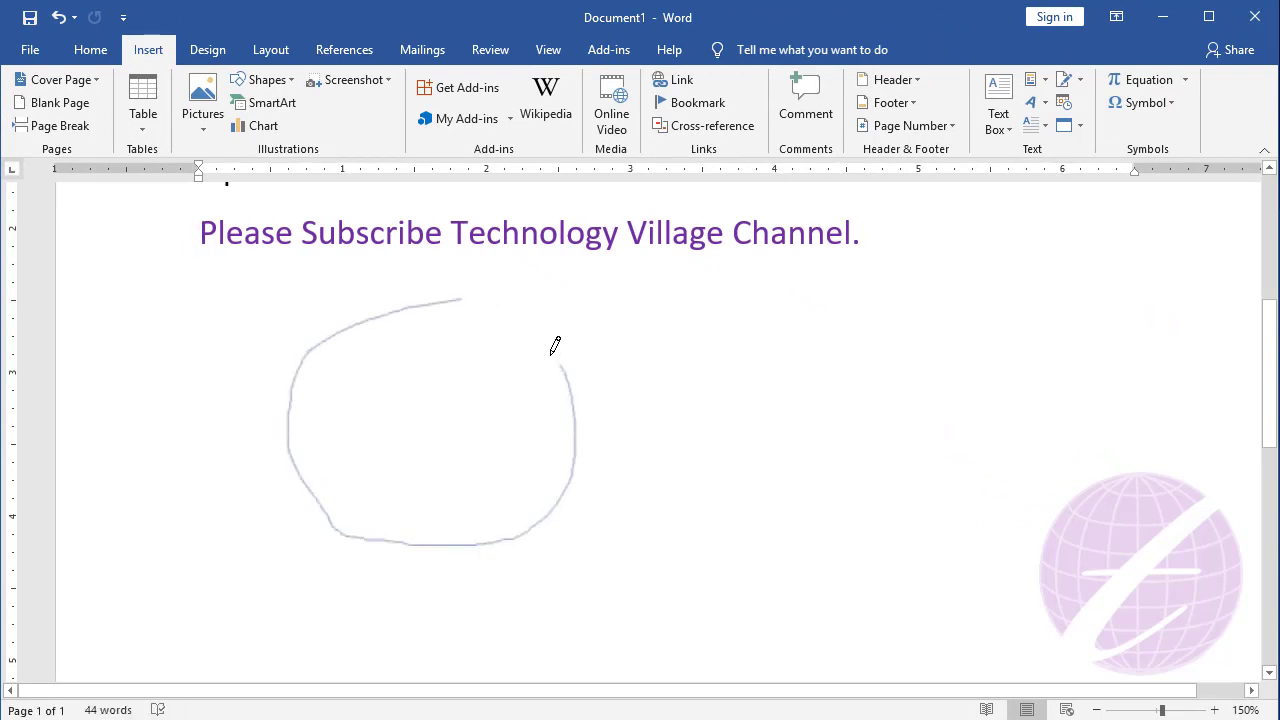
drag(580, 442, 467, 288)
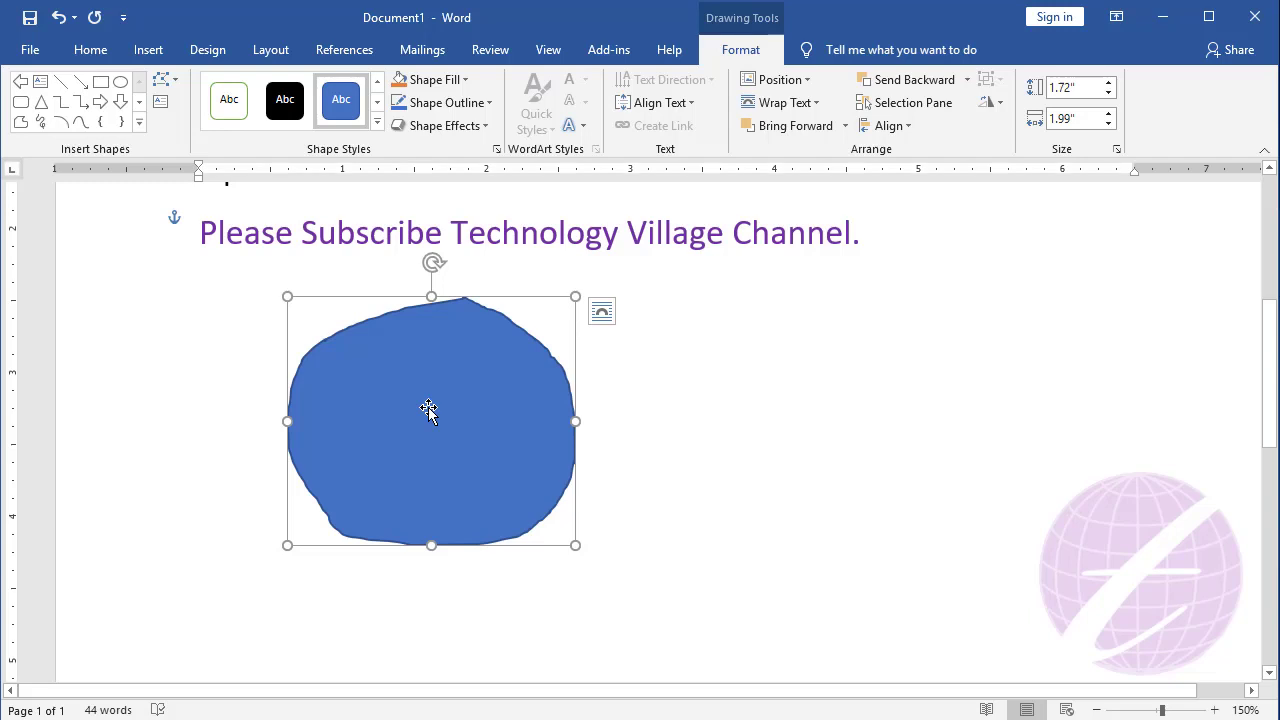
click(139, 122)
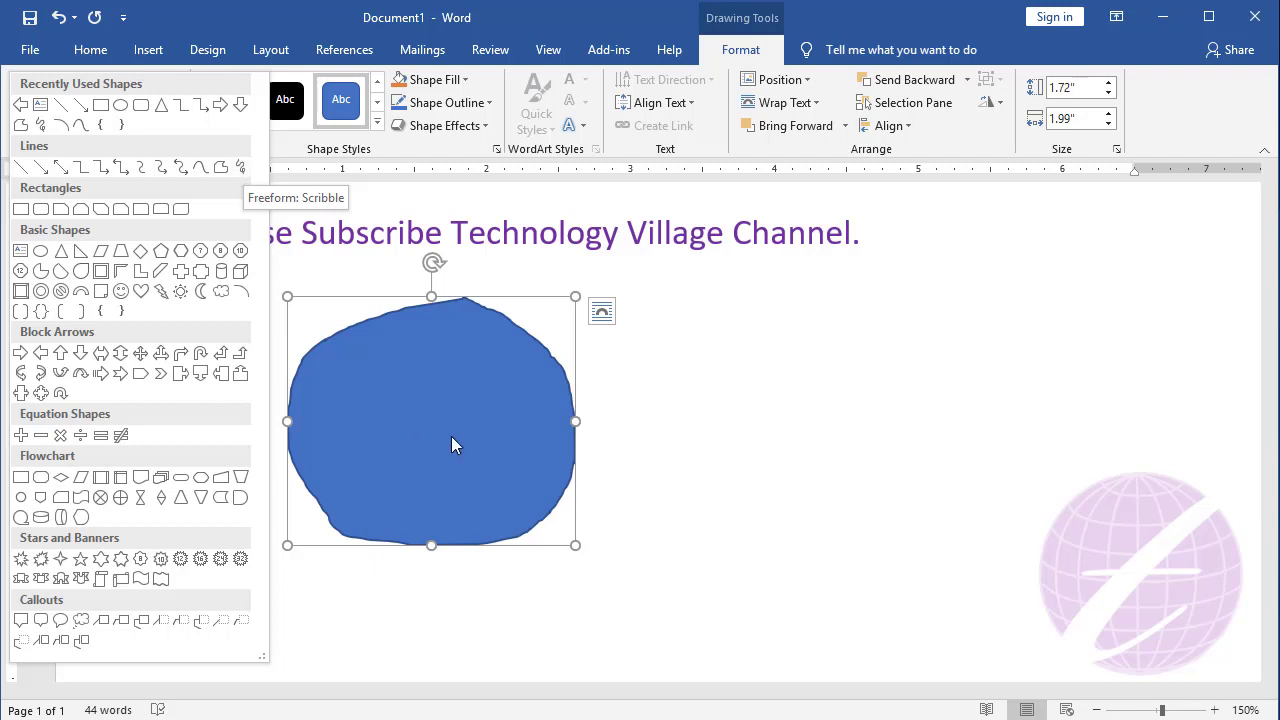
click(408, 393)
click(421, 394)
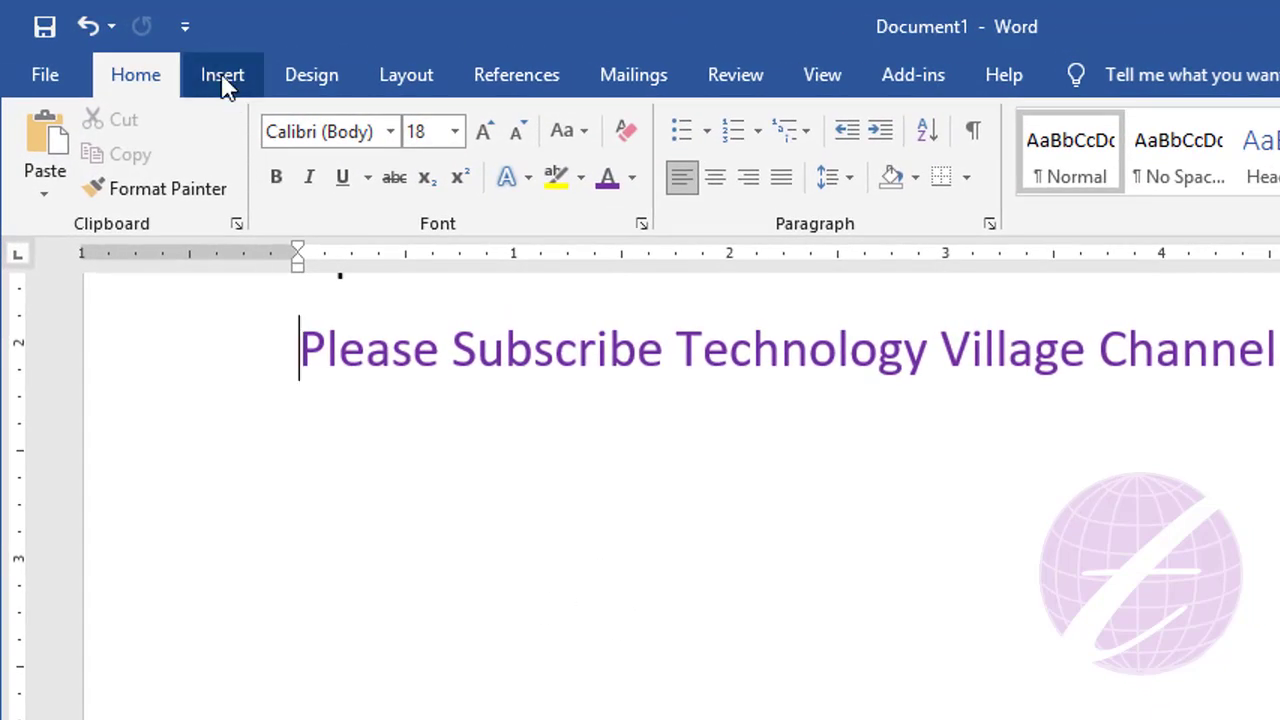
- Insert a default-size blue Rectangle just below the subscribe line
click(222, 80)
click(413, 124)
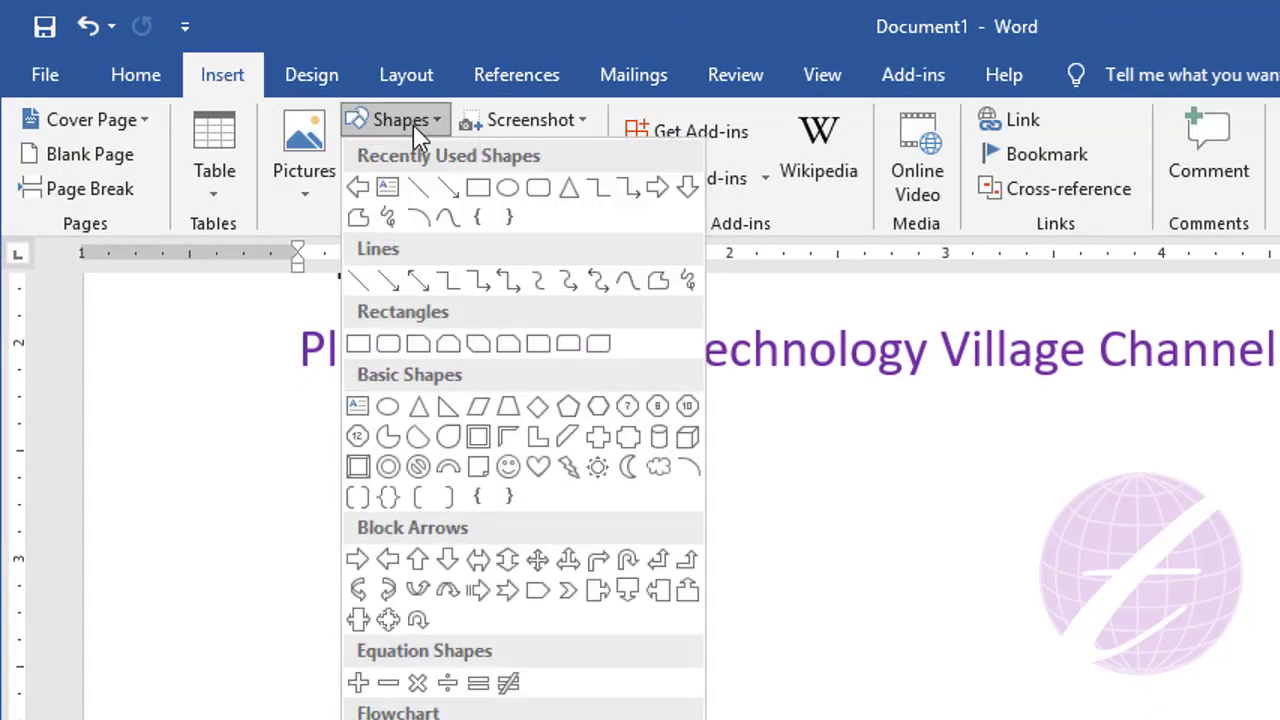
click(478, 190)
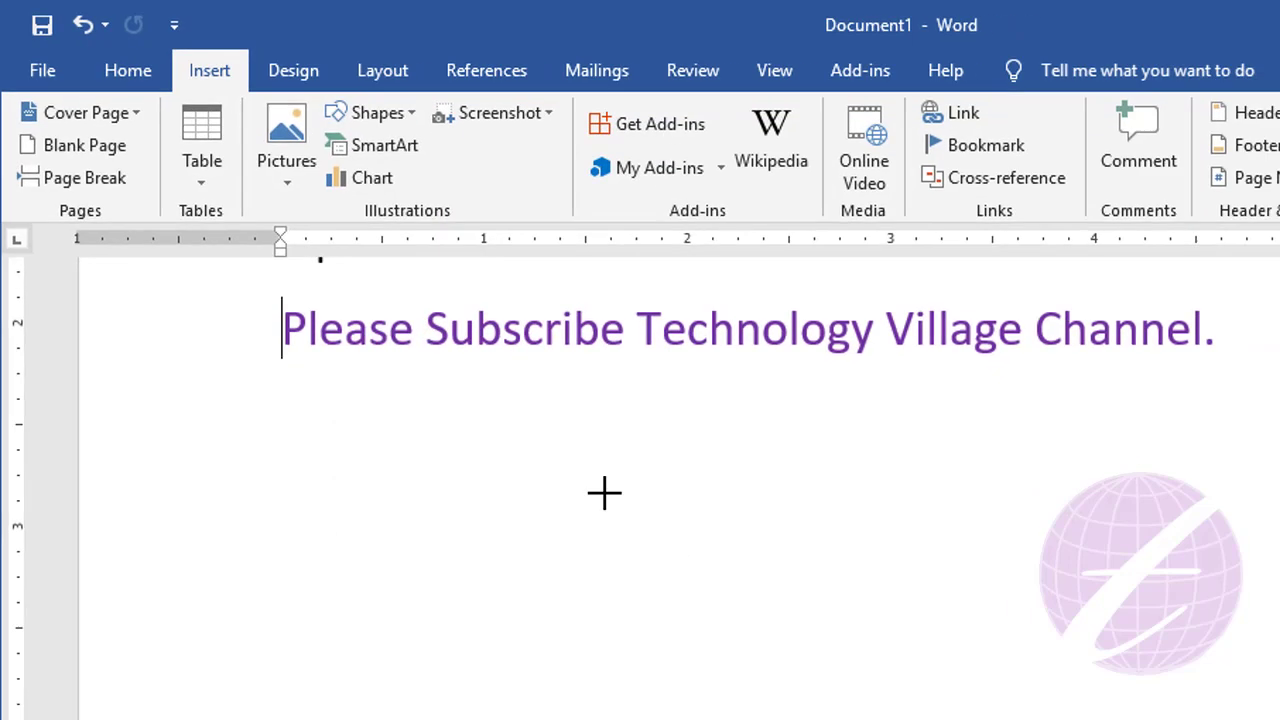
click(583, 443)
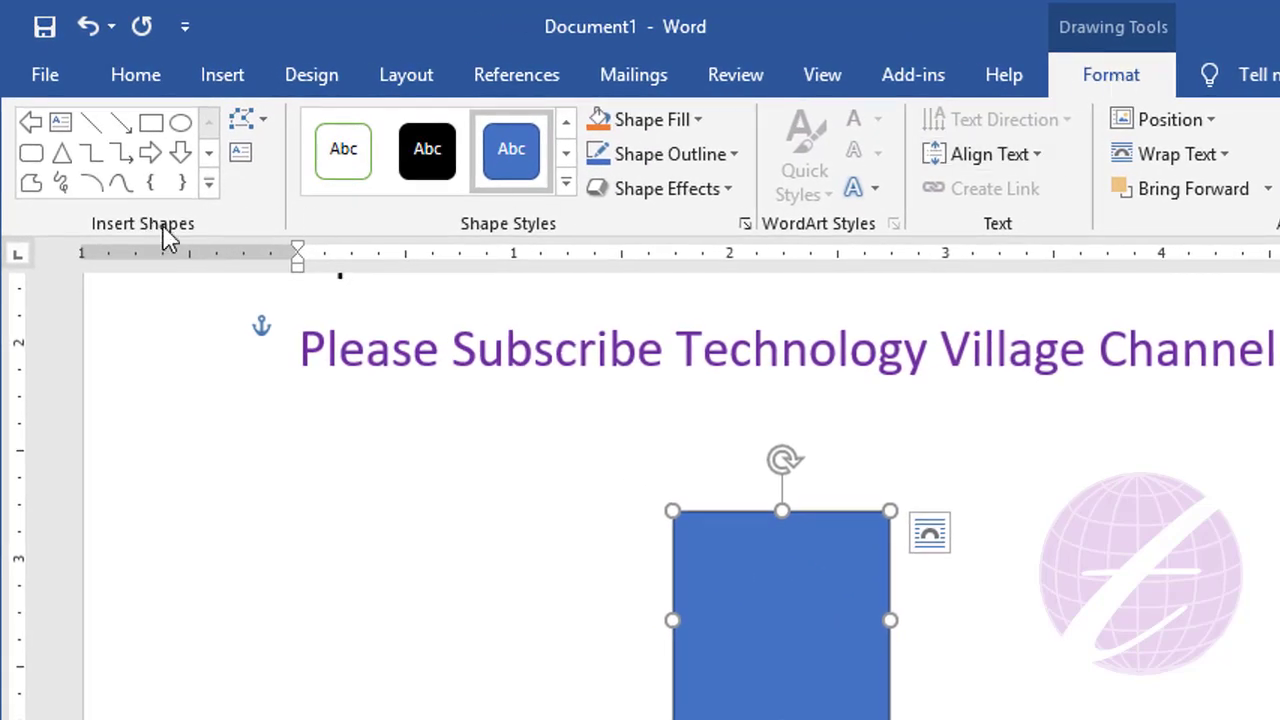
- Change the rectangle into an Oval, then into an Up Arrow, and delete it
click(262, 127)
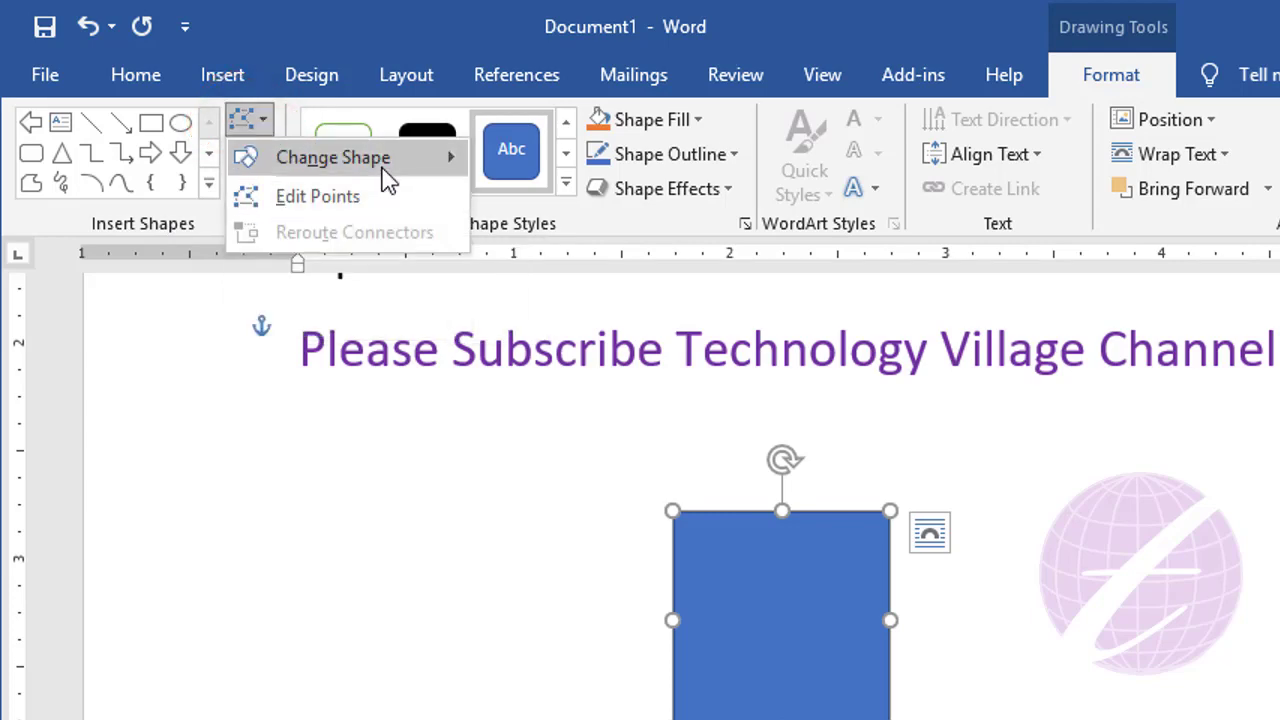
mouse_move(386, 177)
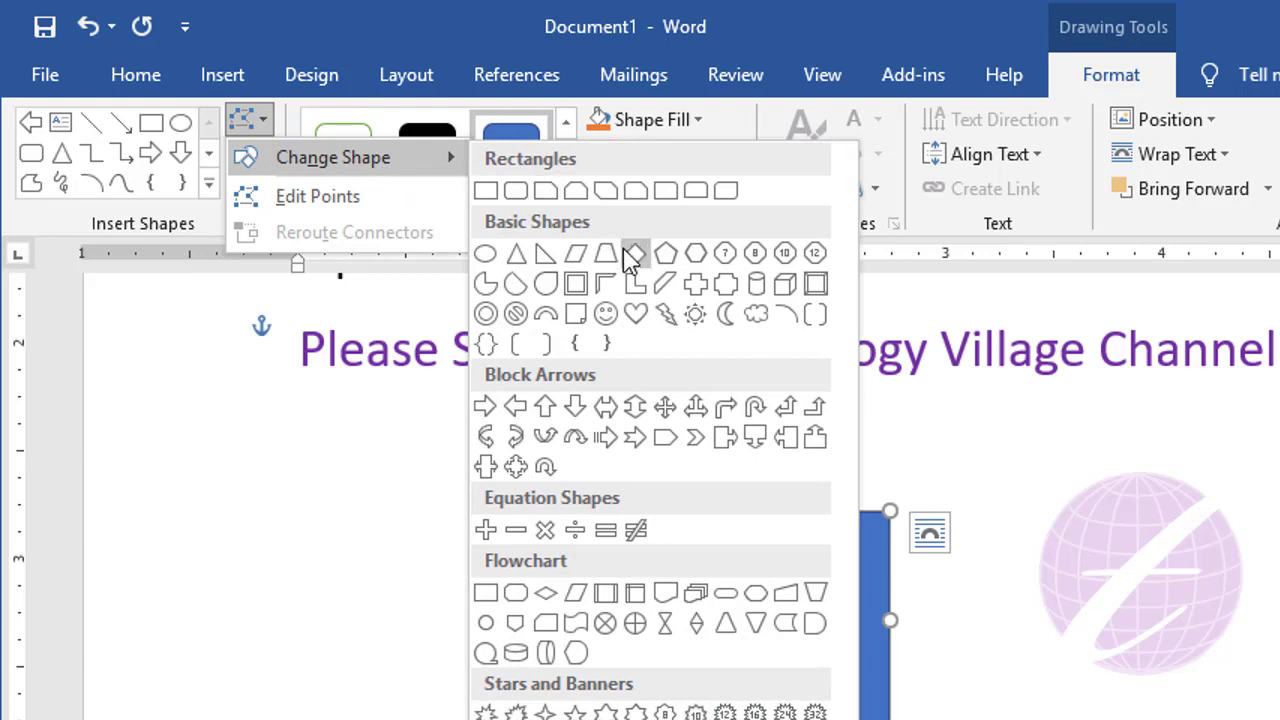
click(485, 255)
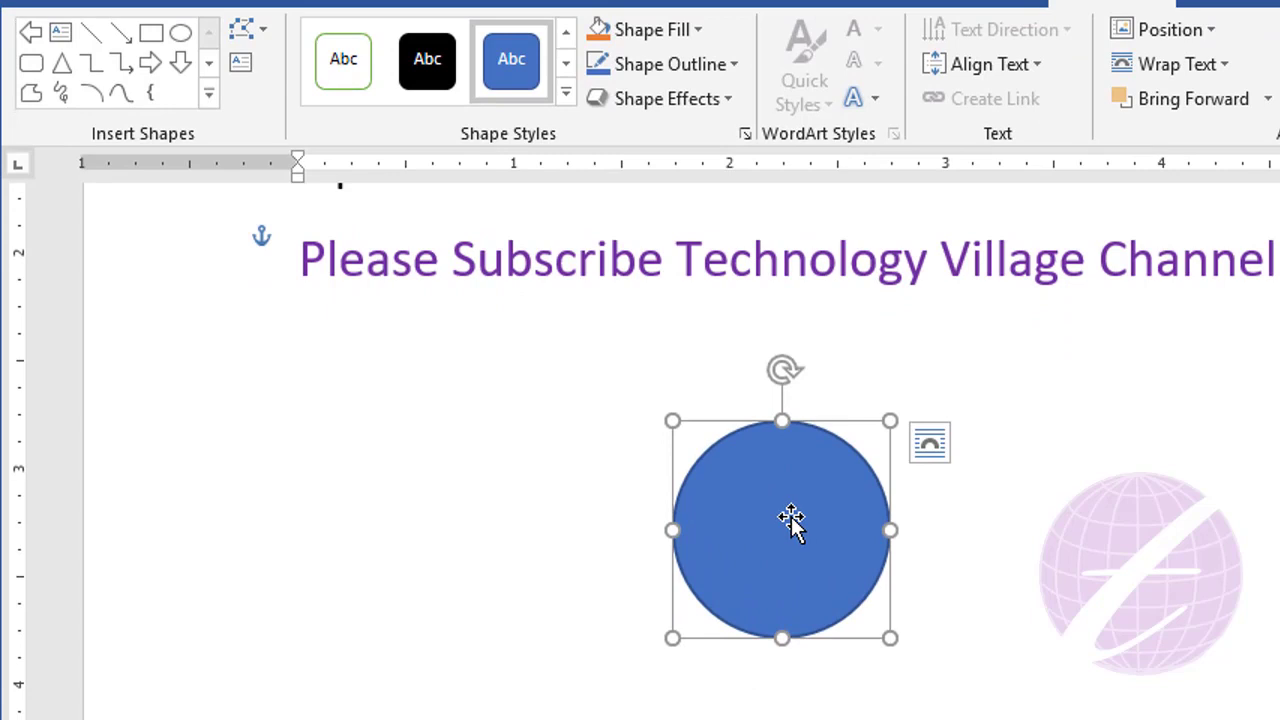
click(249, 31)
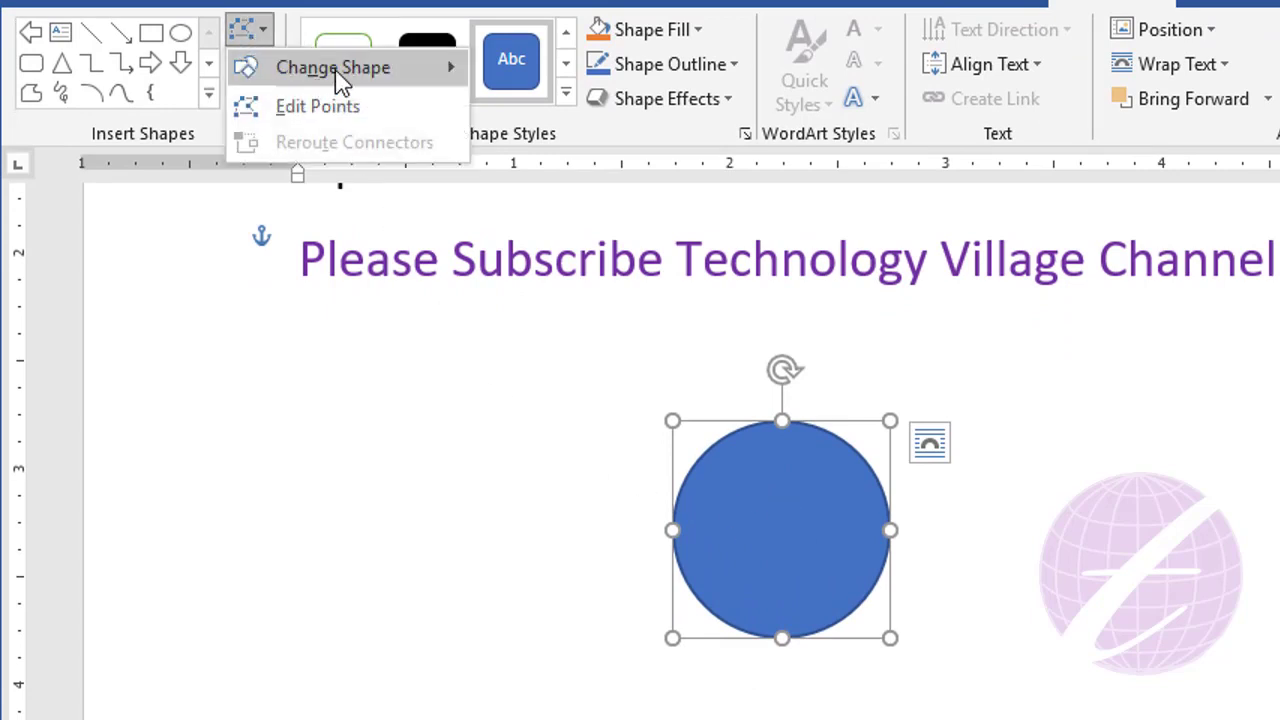
mouse_move(343, 80)
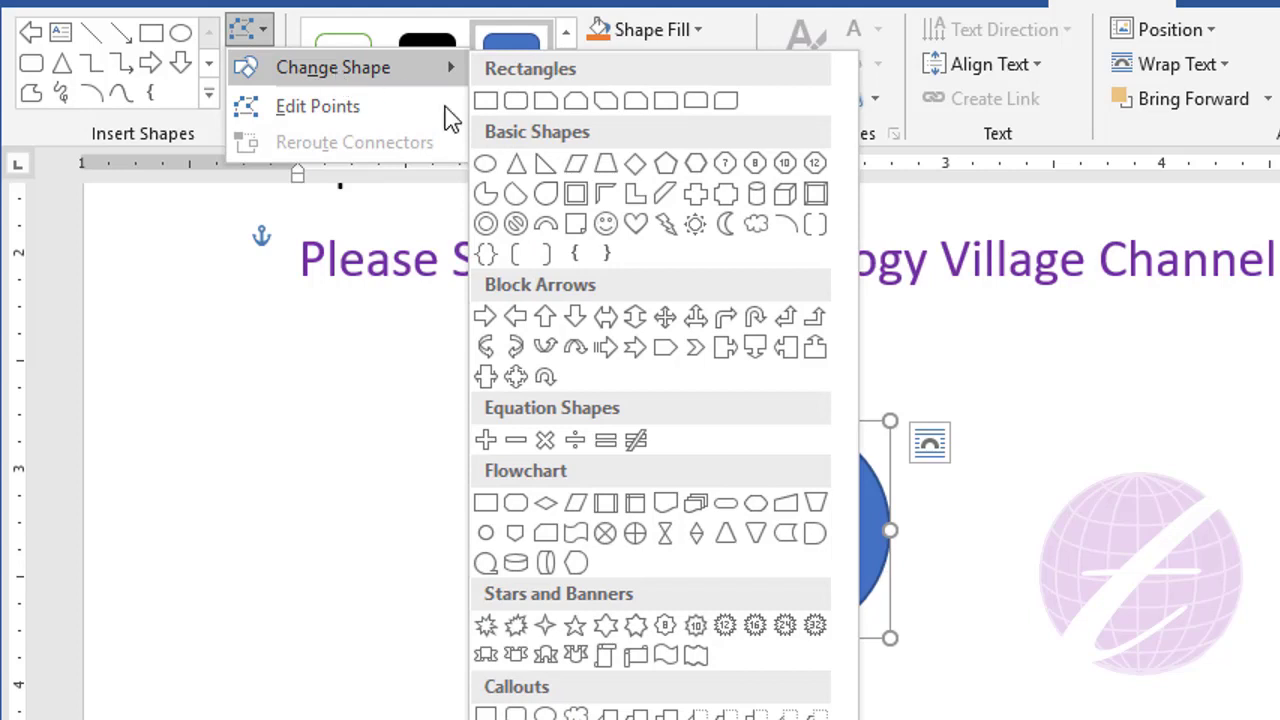
click(545, 318)
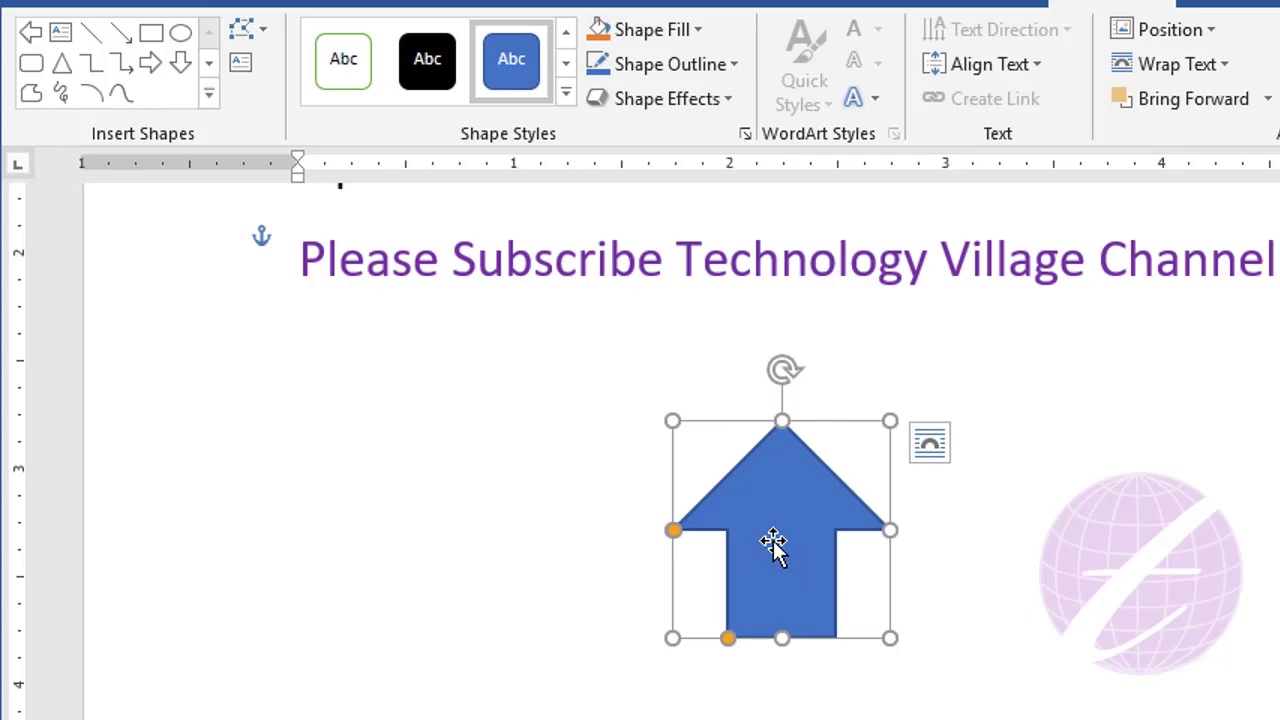
key(Delete)
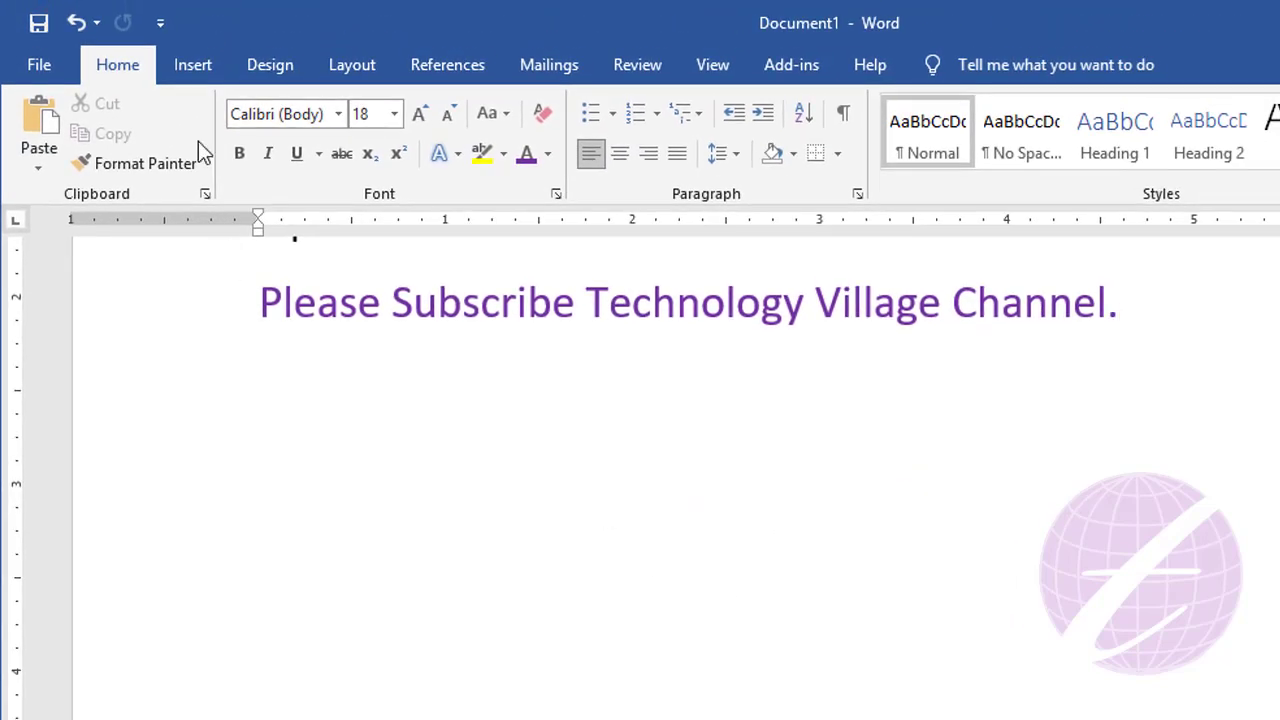
- Drag out a blue Rectangle square below the subscribe line
click(187, 72)
click(340, 101)
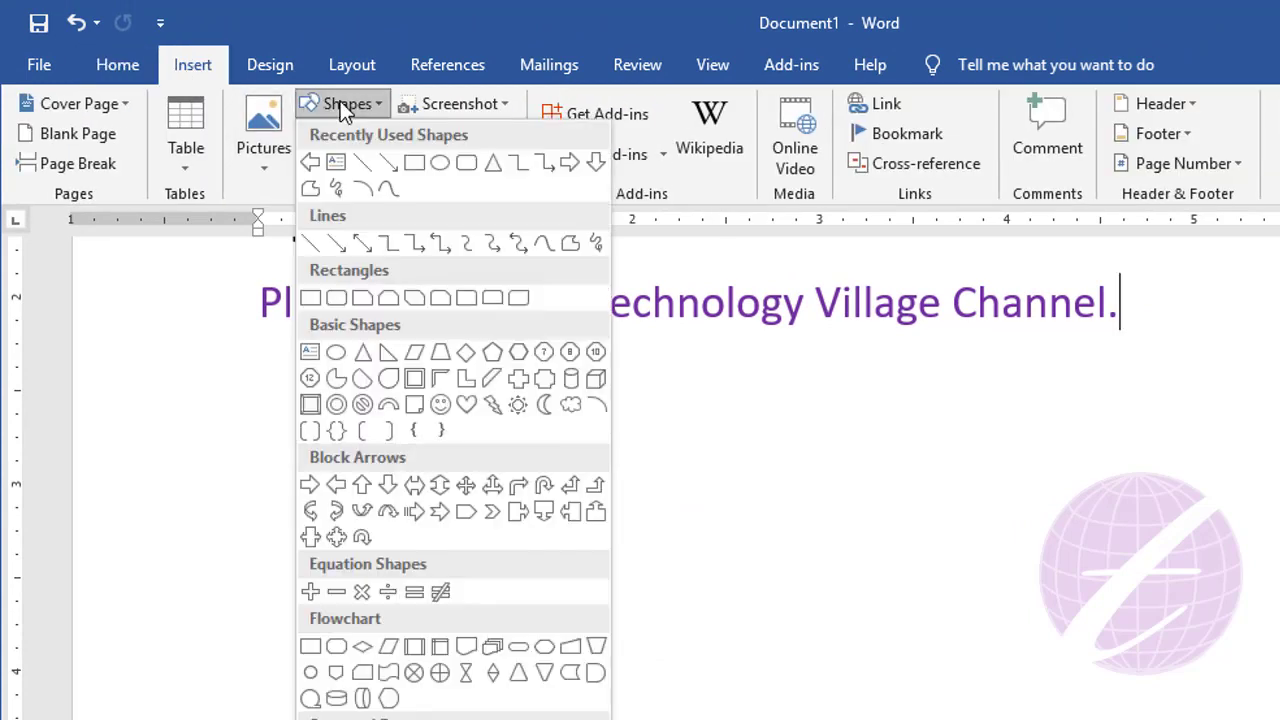
click(414, 162)
drag(600, 480, 789, 668)
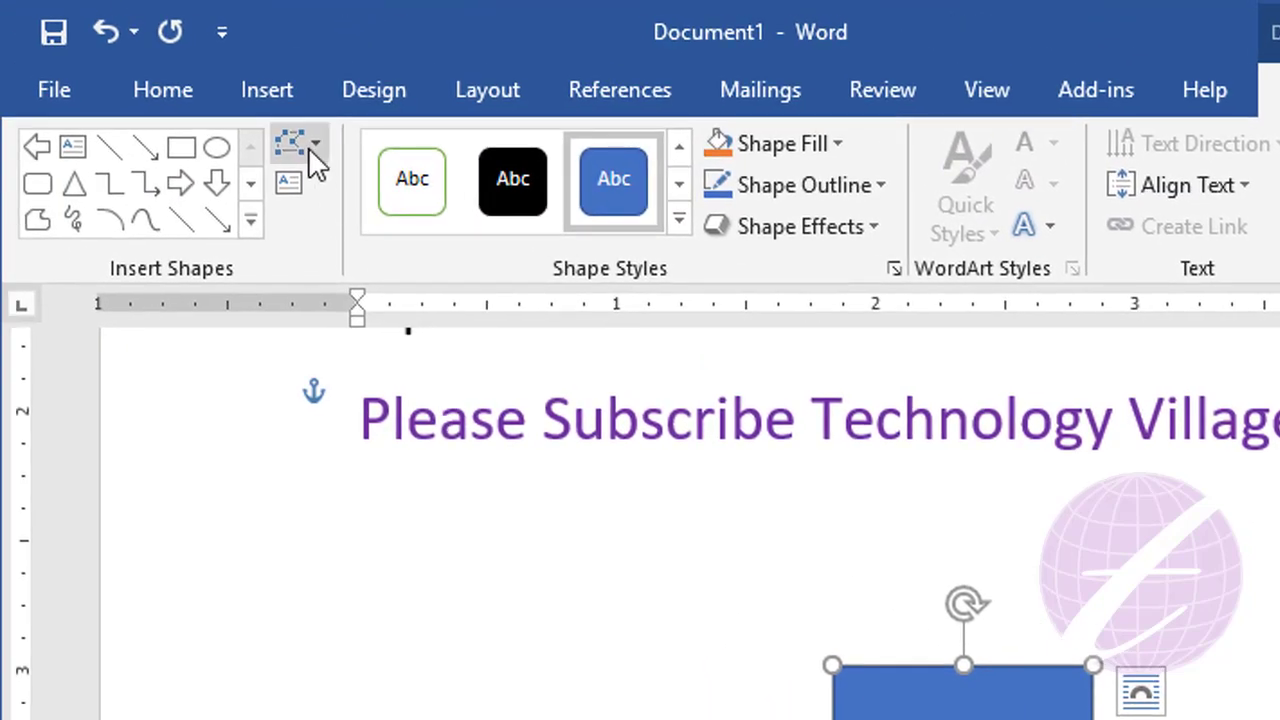
click(308, 148)
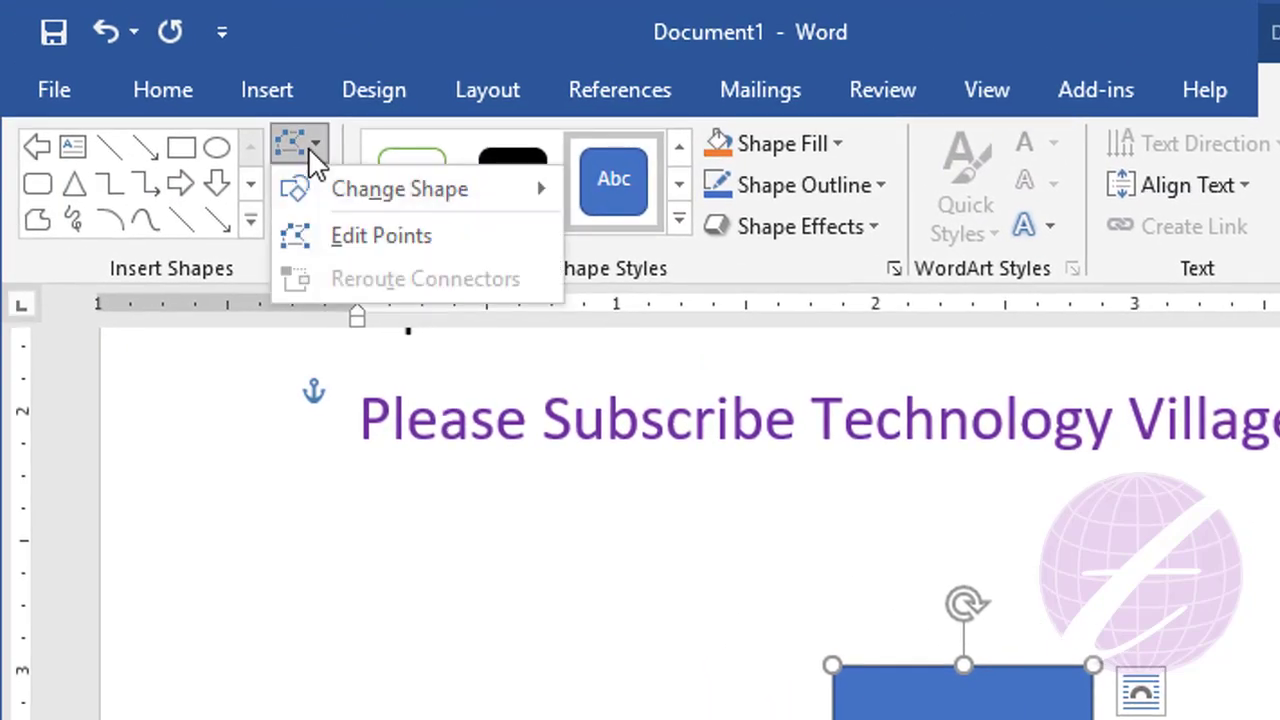
- Use Edit Points to bend the square's sides: left pulled out, right and top indented, bottom pushed up
click(396, 236)
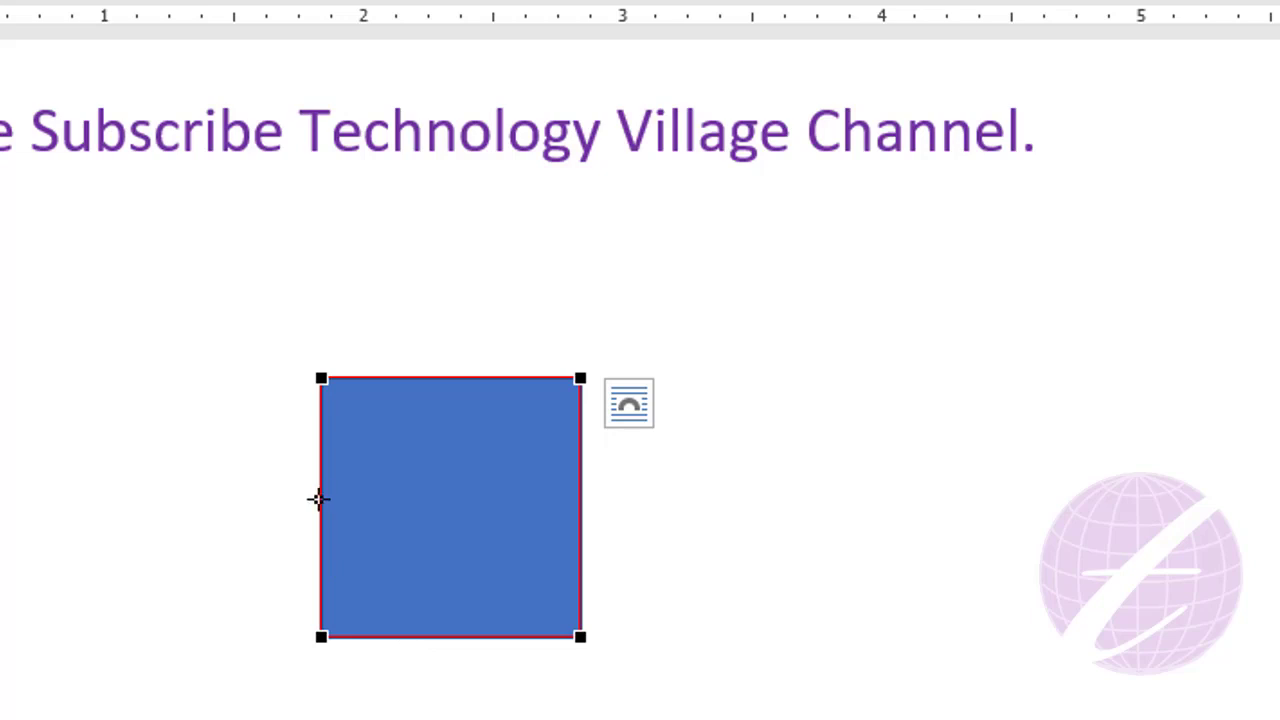
drag(318, 500, 277, 504)
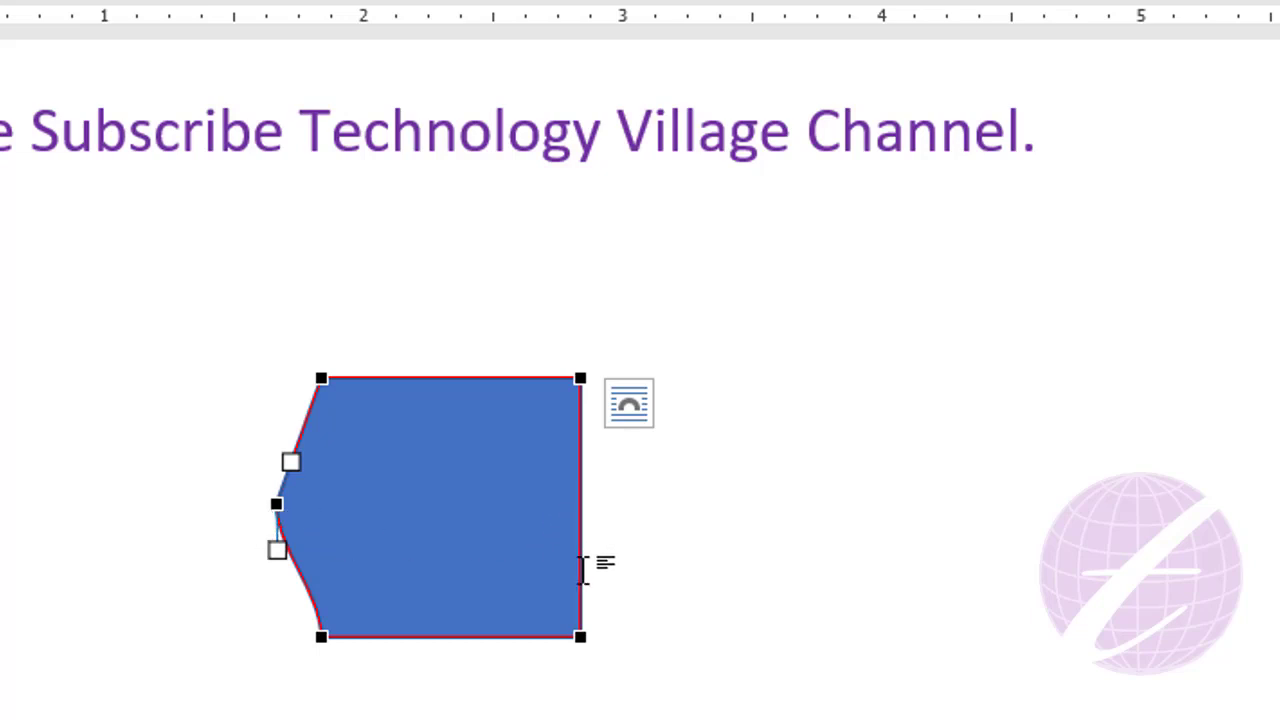
drag(582, 567, 489, 548)
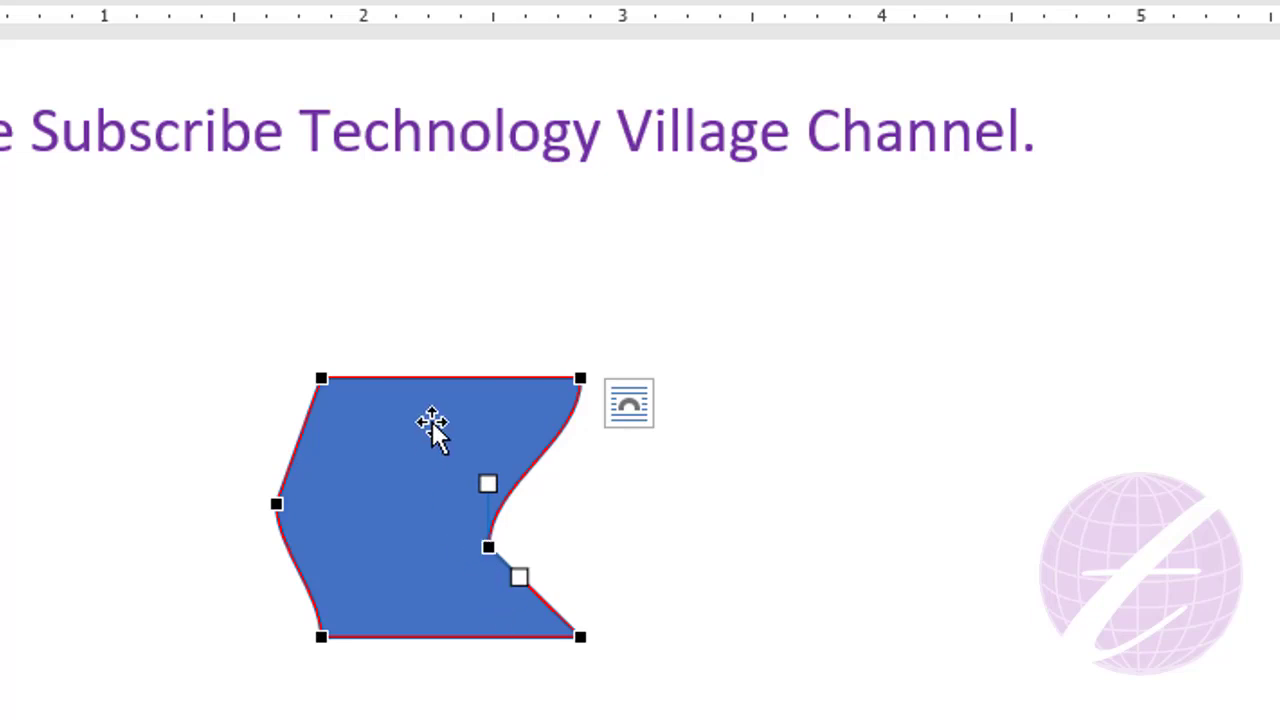
drag(432, 380, 409, 437)
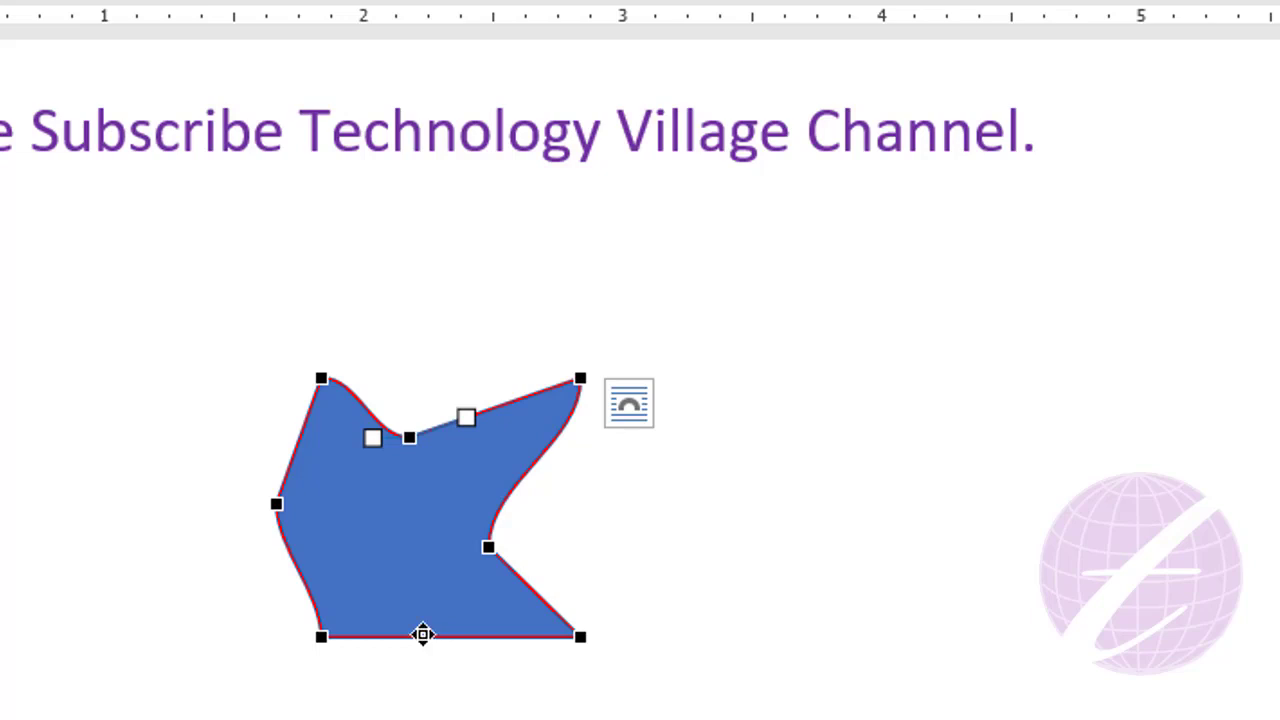
drag(428, 640, 400, 572)
click(675, 570)
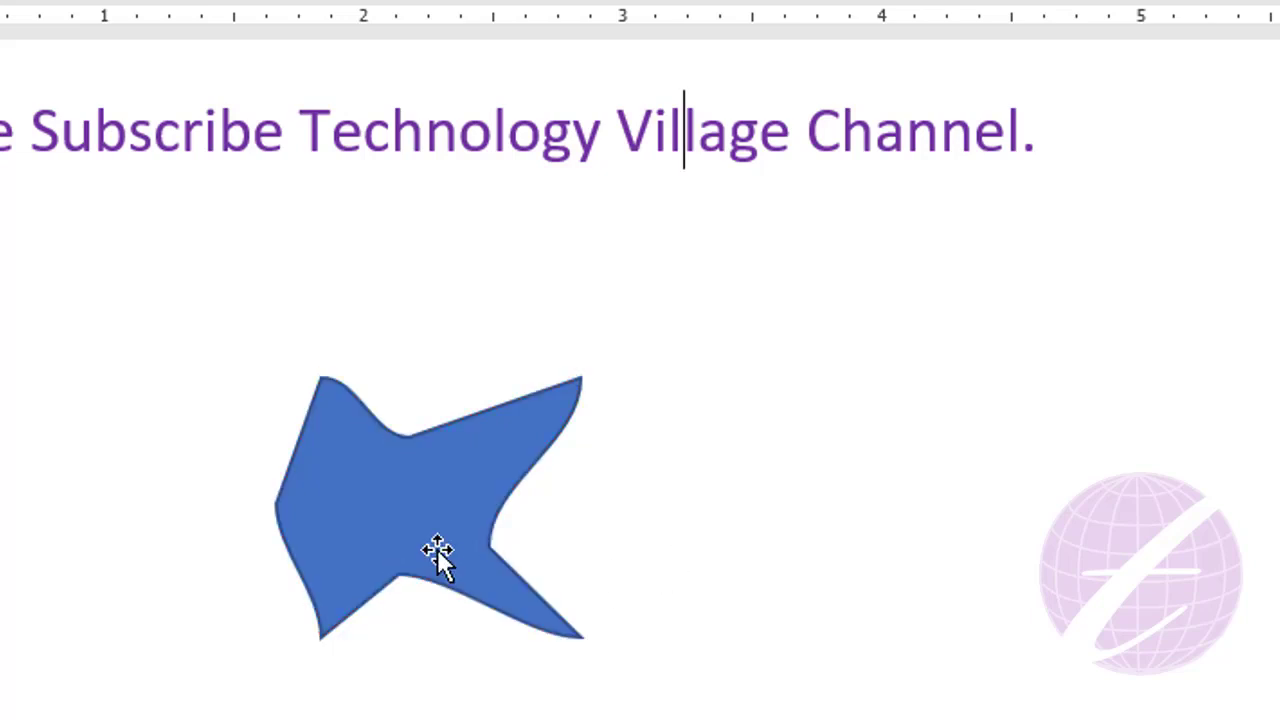
click(435, 530)
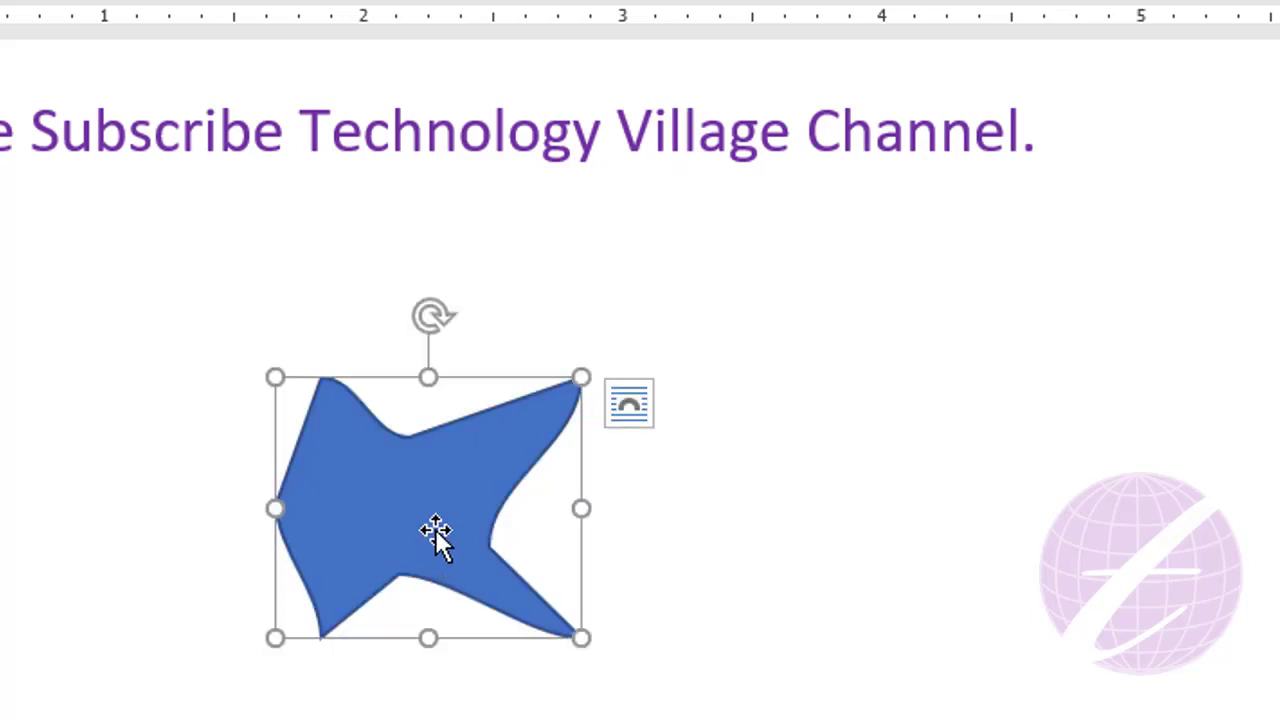
click(643, 487)
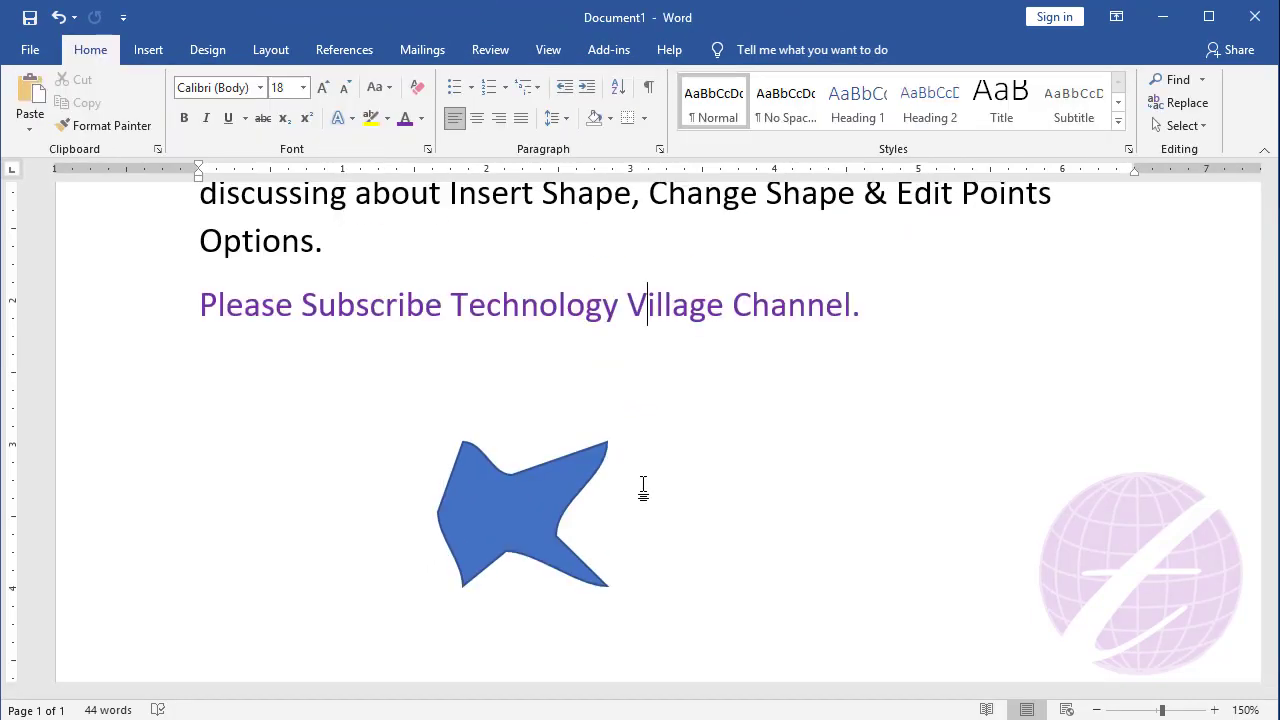